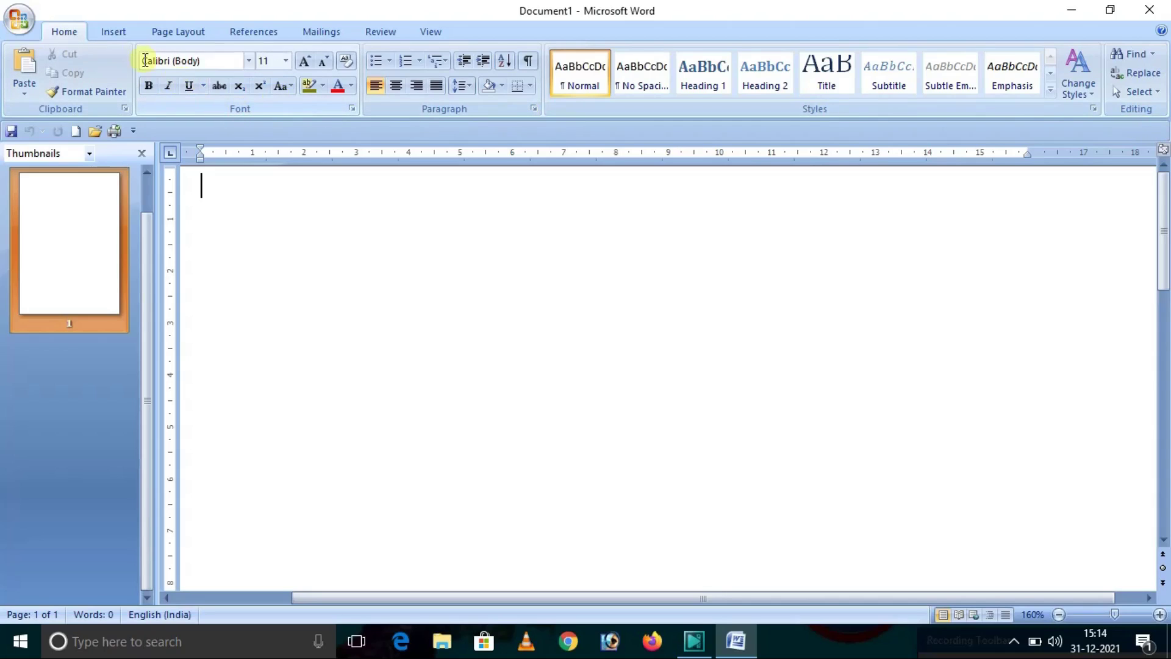
Show the Insert commands on the blank Document1
left_click(121, 27)
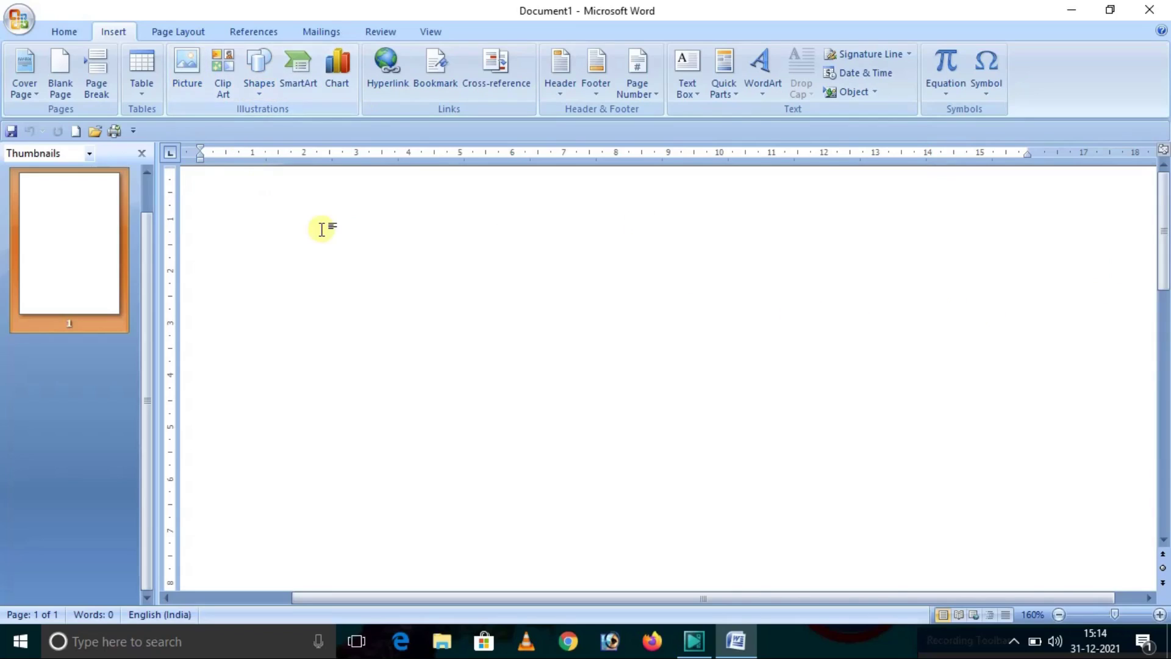
Open JS RESUME from the Recent Documents list and show its Insert commands
left_click(19, 18)
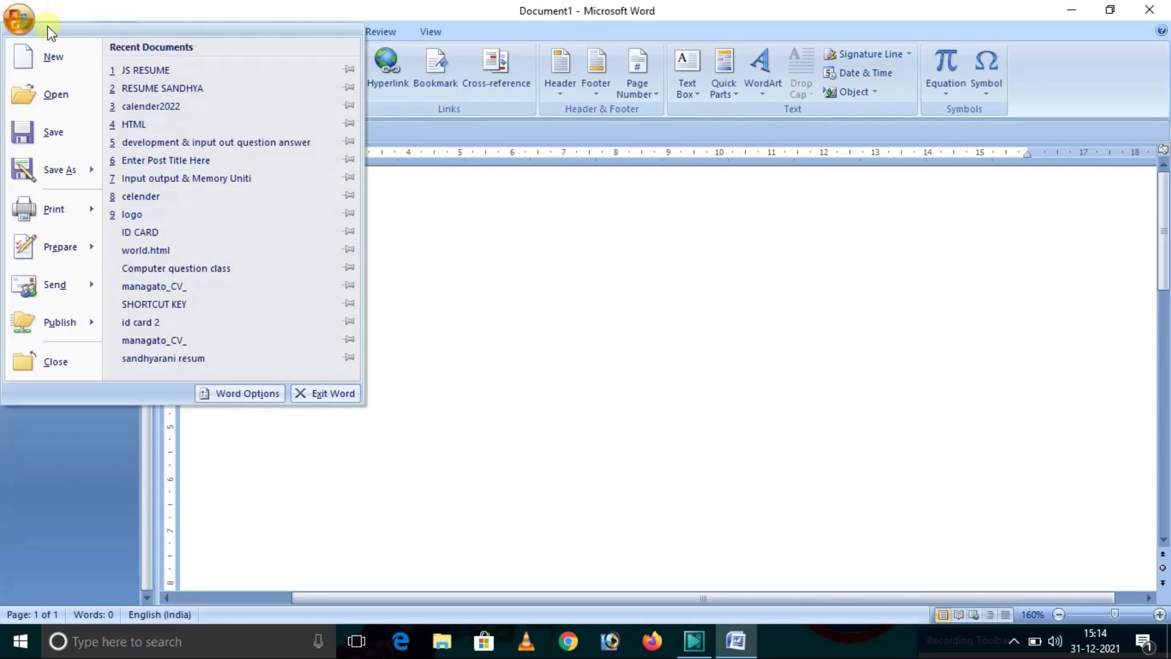
left_click(155, 70)
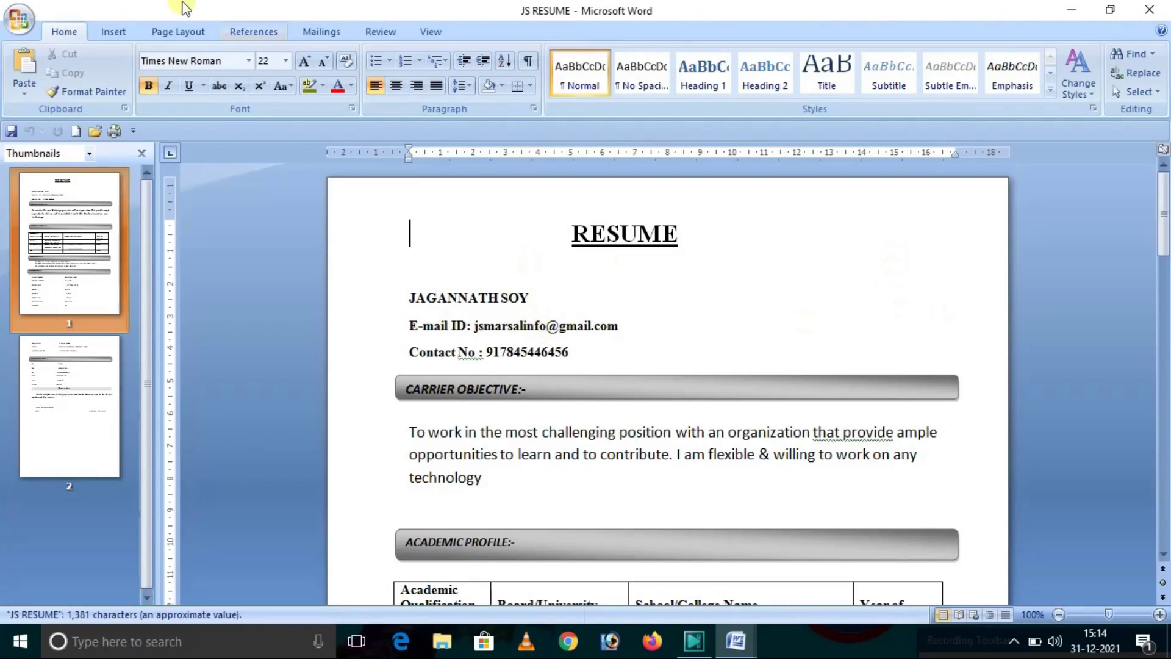
left_click(109, 31)
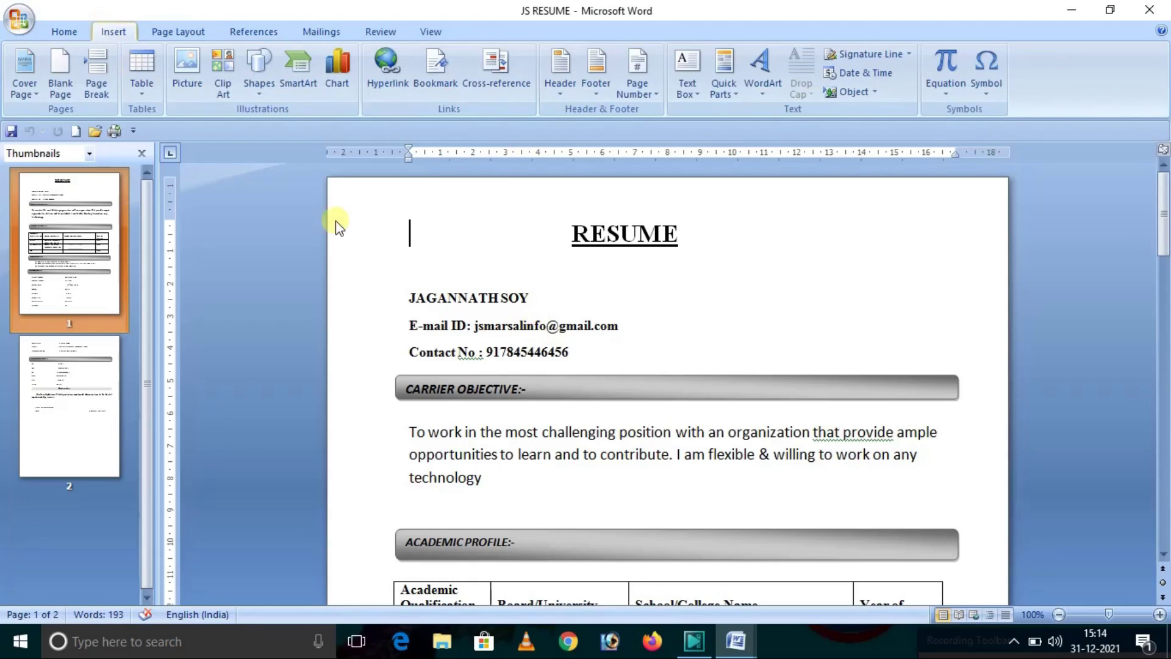
Insert the photo P from the D:\w p folder above the RESUME heading
left_click(186, 71)
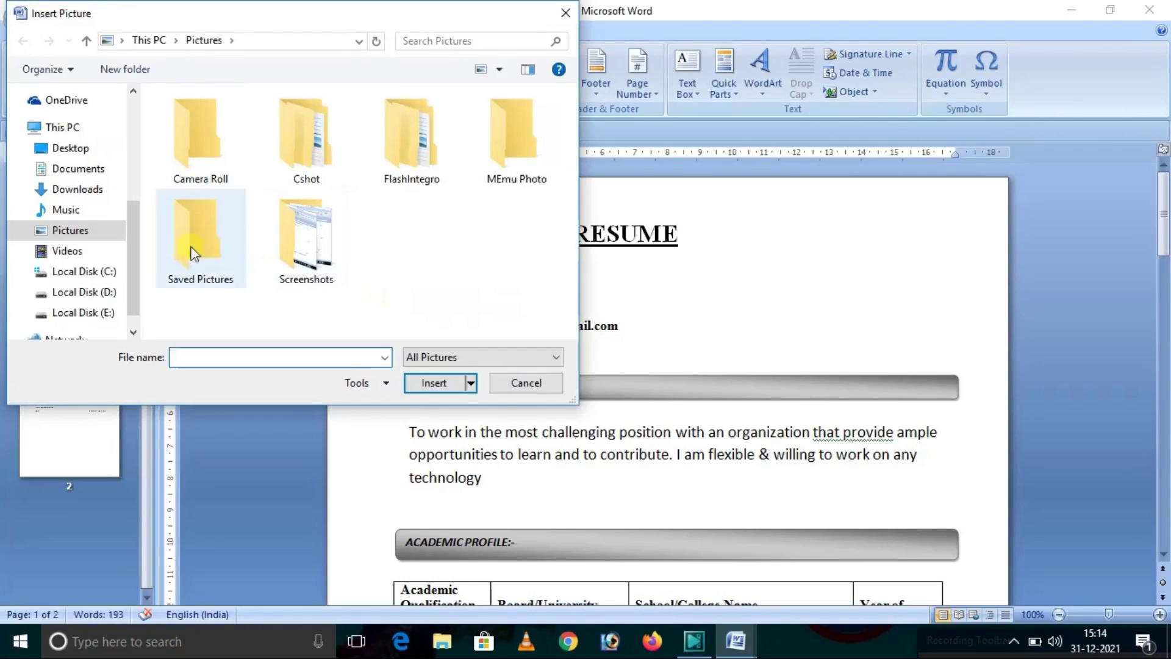
left_click(111, 299)
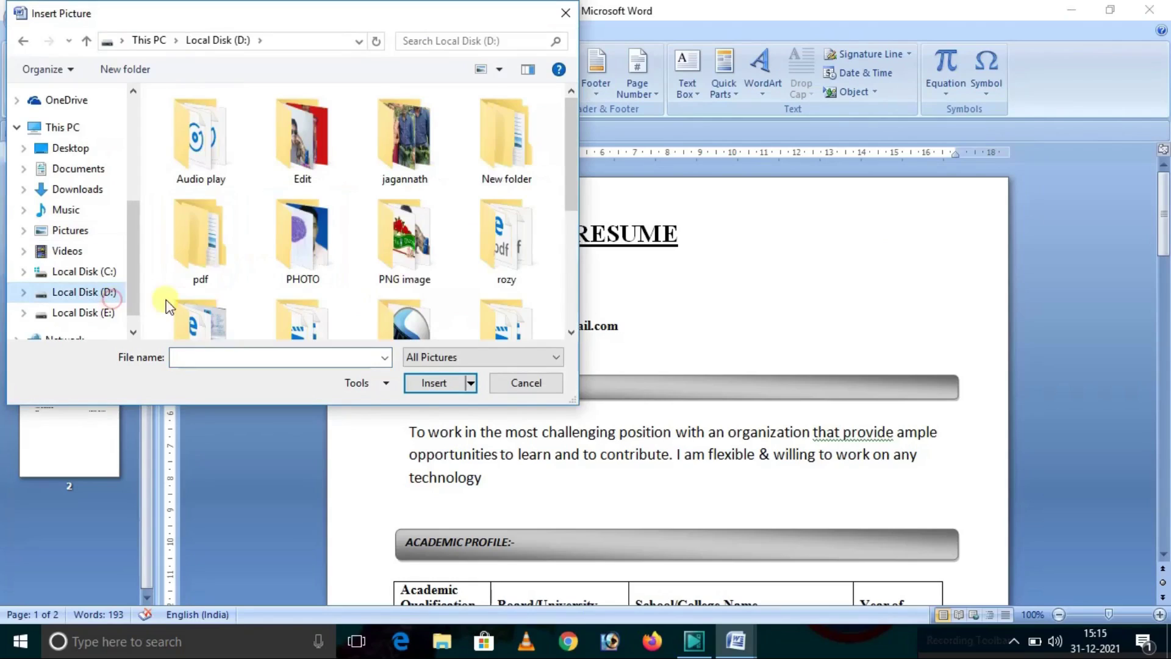
scroll(261, 222, "down", 2)
scroll(262, 226, "down", 2)
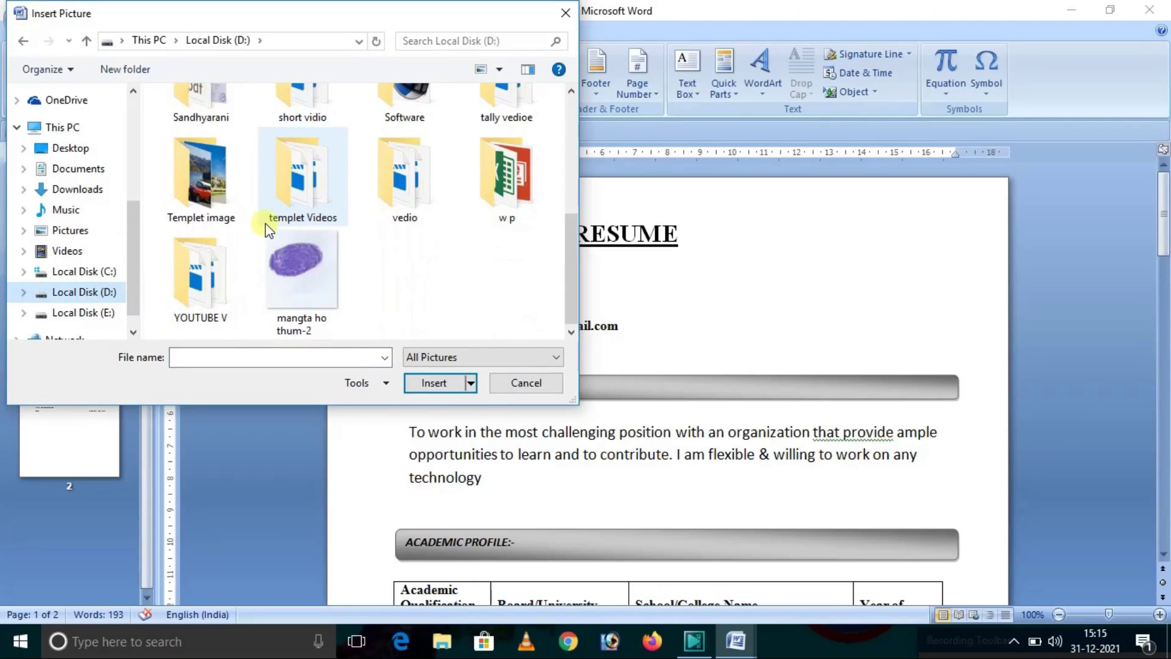
double_click(526, 204)
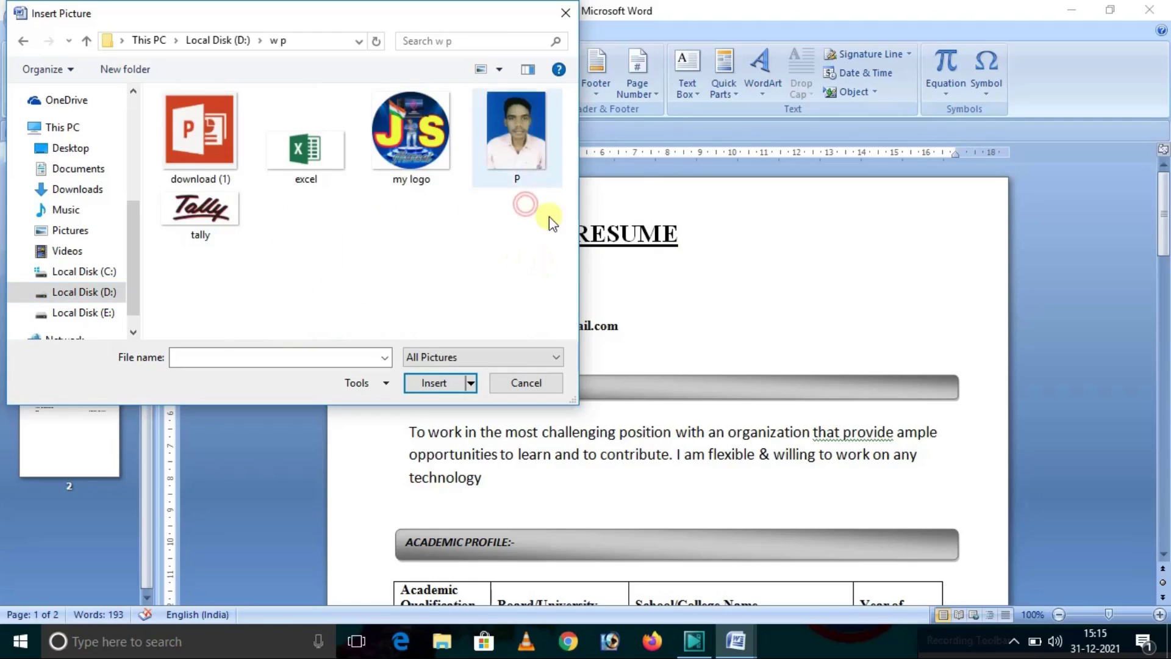
left_click(525, 164)
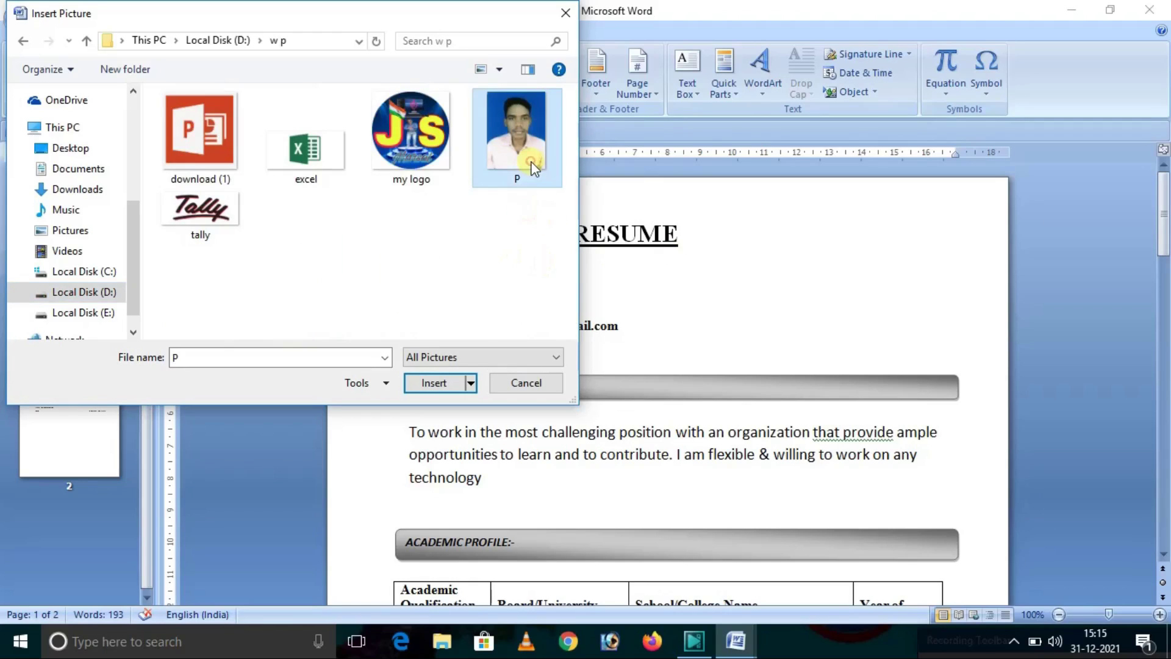
left_click(433, 383)
Float the photo in front of text, shrink it, and place it at the page's top right
scroll(611, 365, "down", 2)
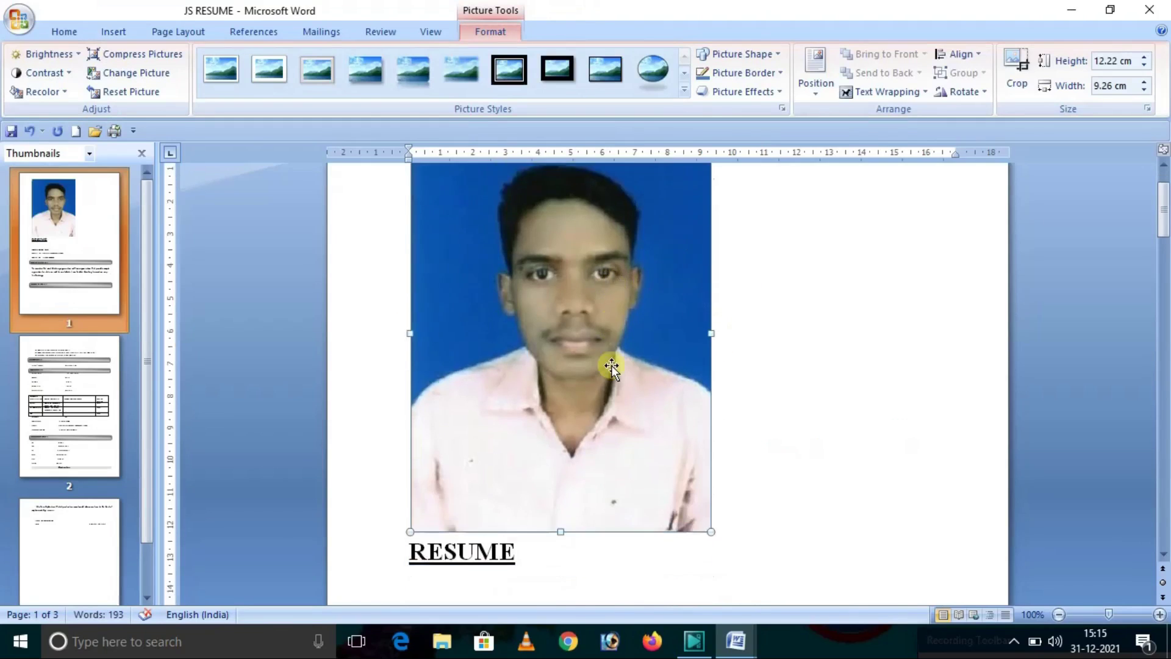
scroll(611, 365, "up", 2)
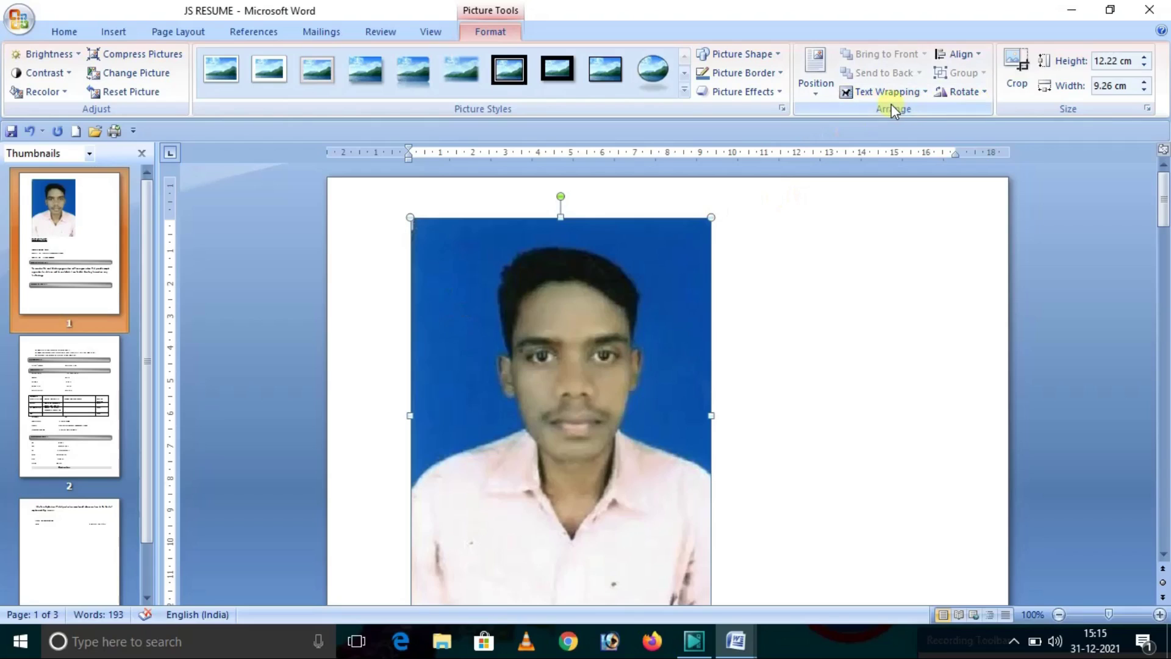
left_click(927, 92)
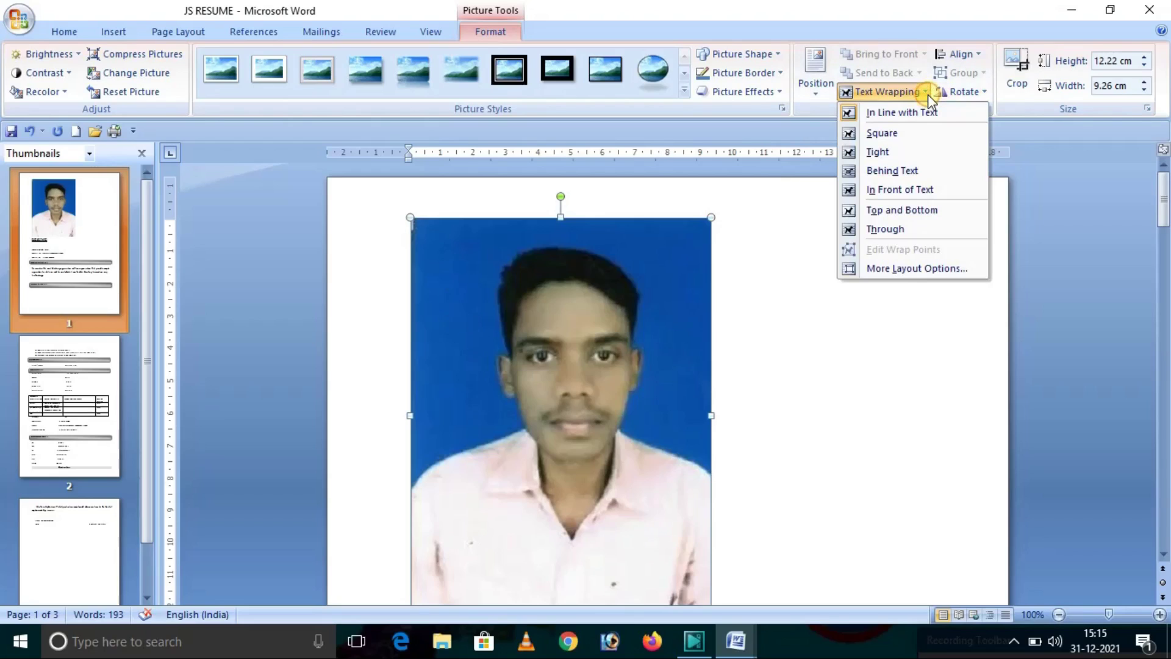
left_click(901, 191)
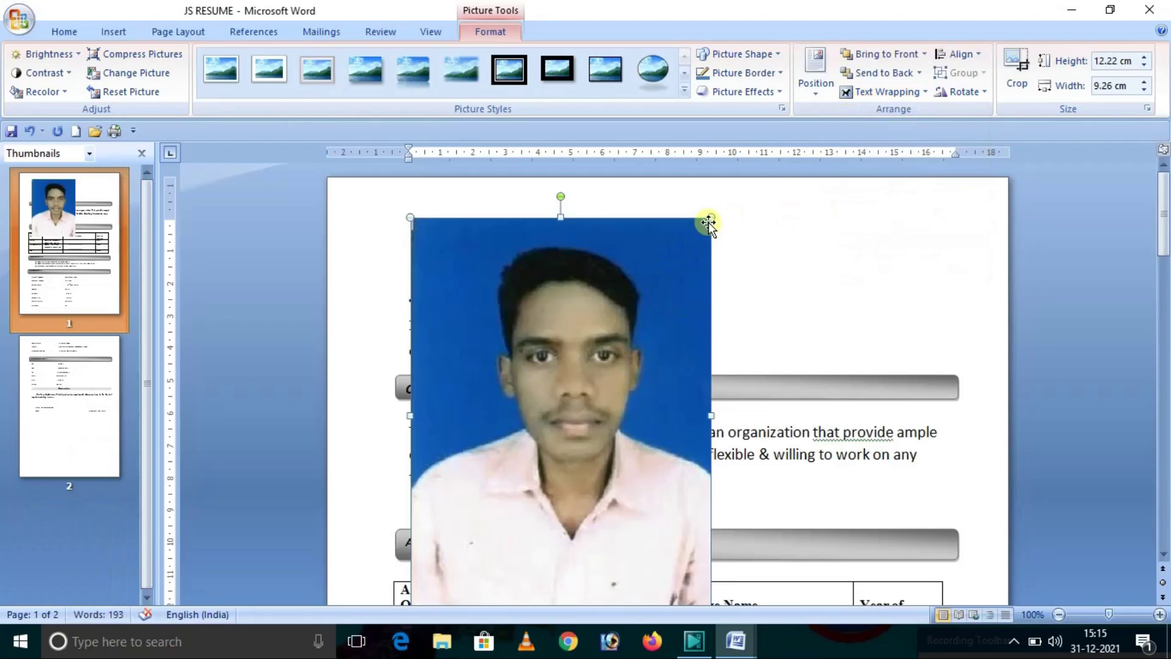
left_click_drag(709, 221, 563, 486)
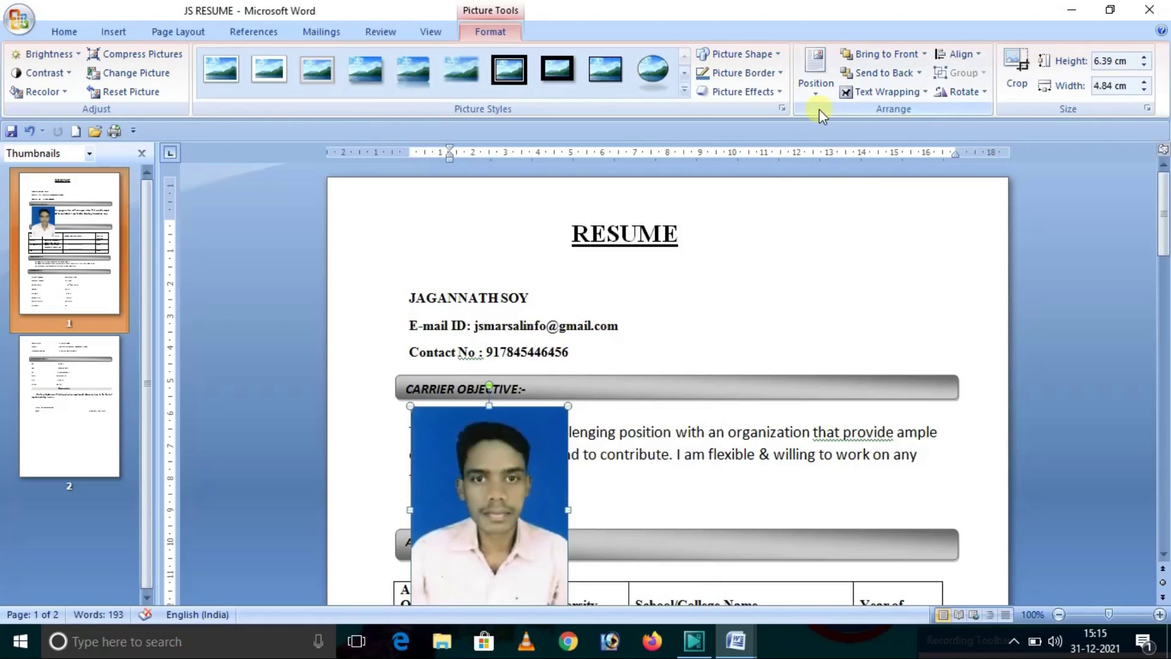
left_click(824, 88)
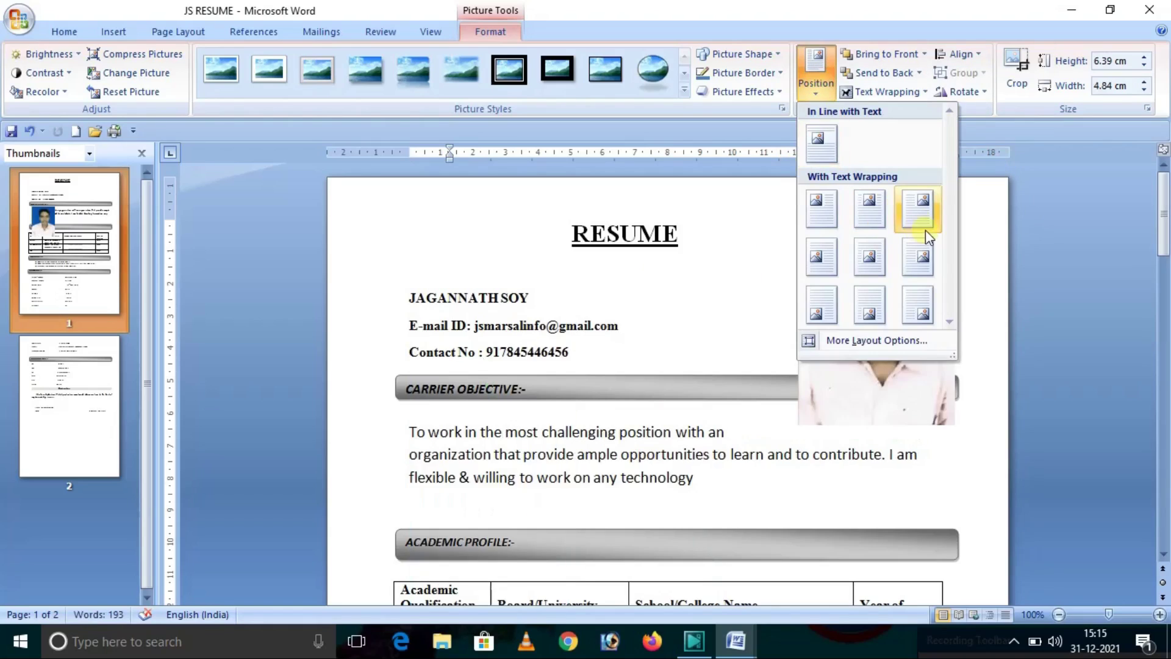
left_click(910, 210)
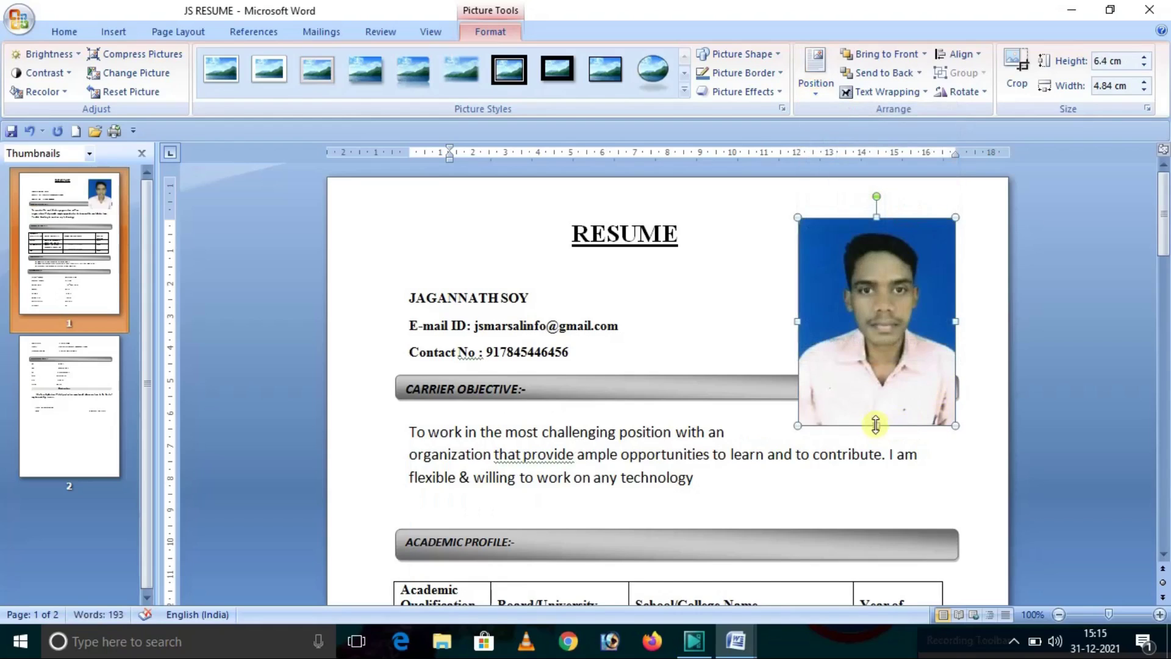
Resize the photo to about 3.04 × 2.28 cm and browse the picture styles
left_click_drag(875, 425, 875, 338)
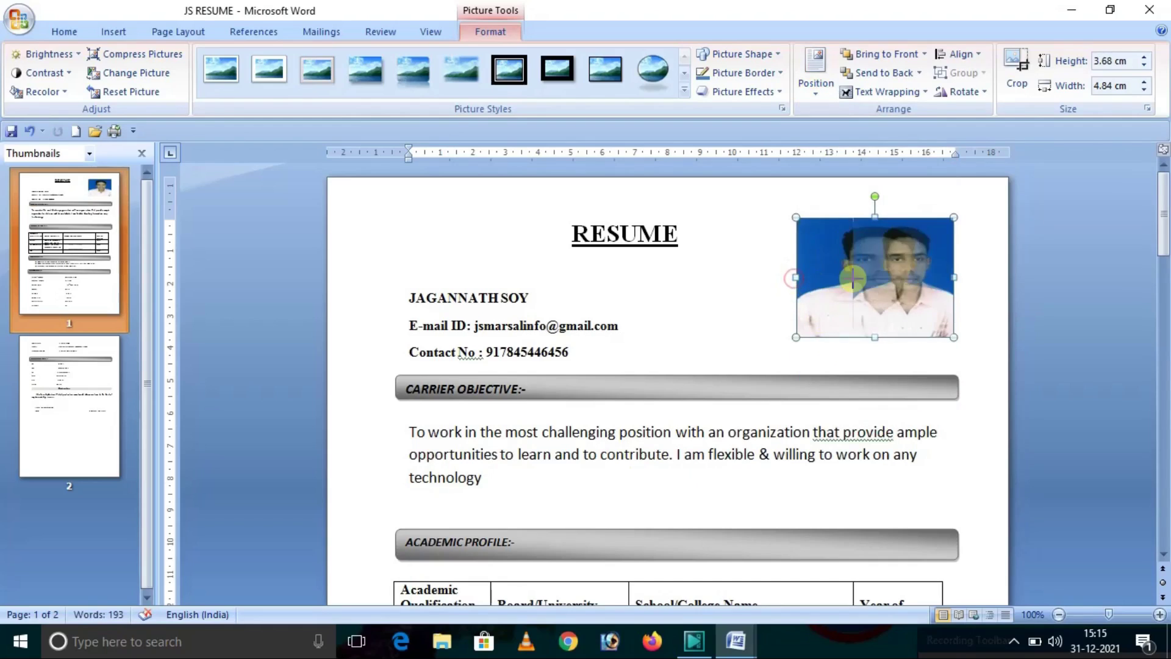
left_click_drag(793, 279, 893, 269)
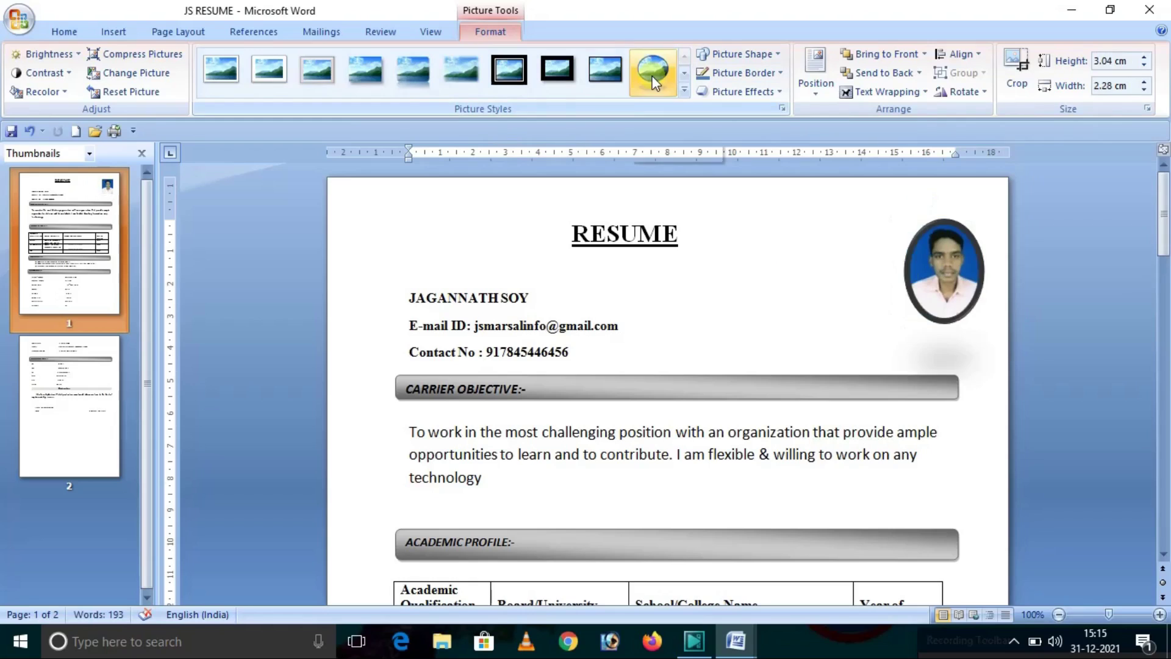
left_click(684, 74)
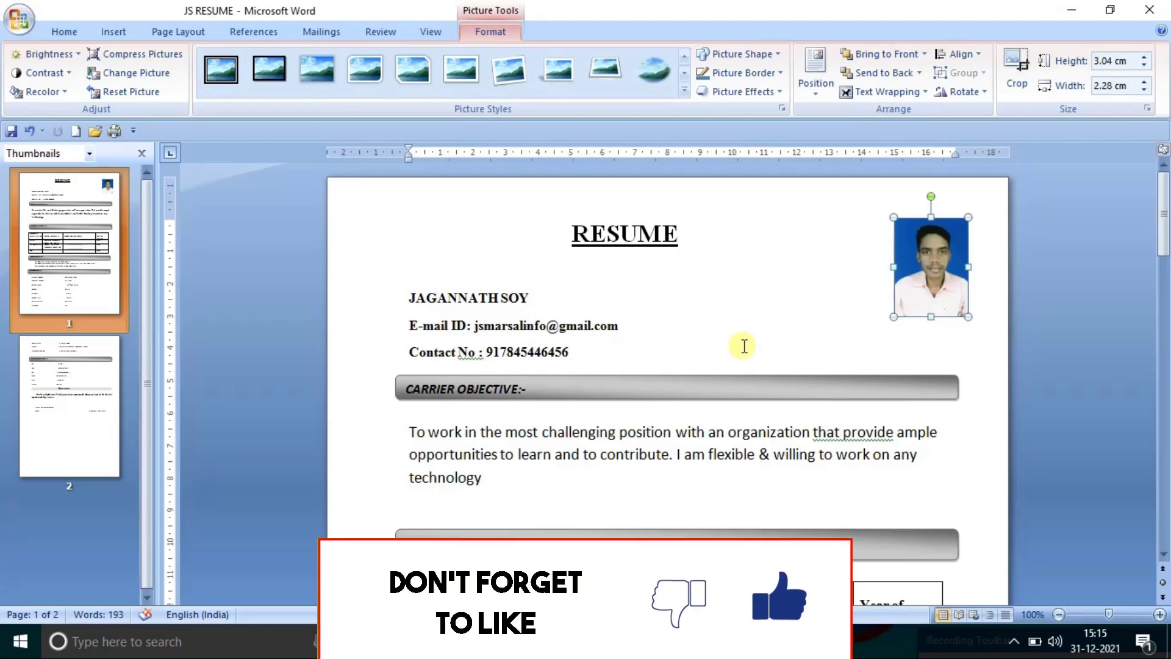
scroll(741, 360, "down", 5)
After 'technology', insert the woman-at-computer clip art found by searching COMPUTER
scroll(738, 366, "up", 4)
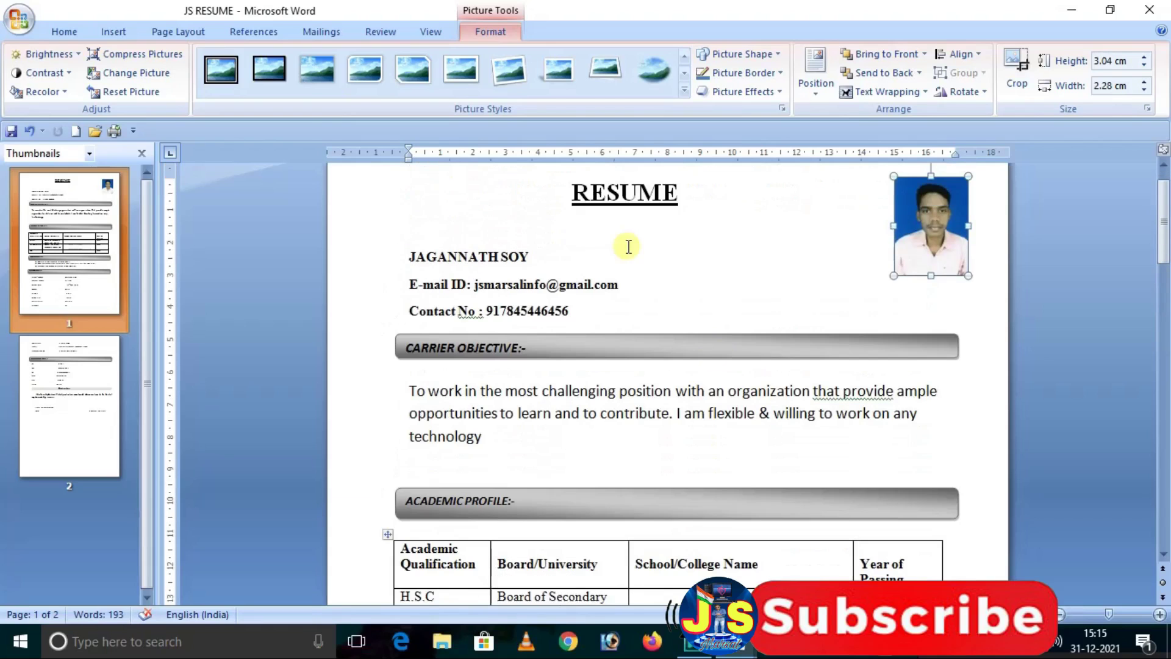
left_click(115, 32)
scroll(601, 360, "down", 5)
scroll(607, 363, "down", 1)
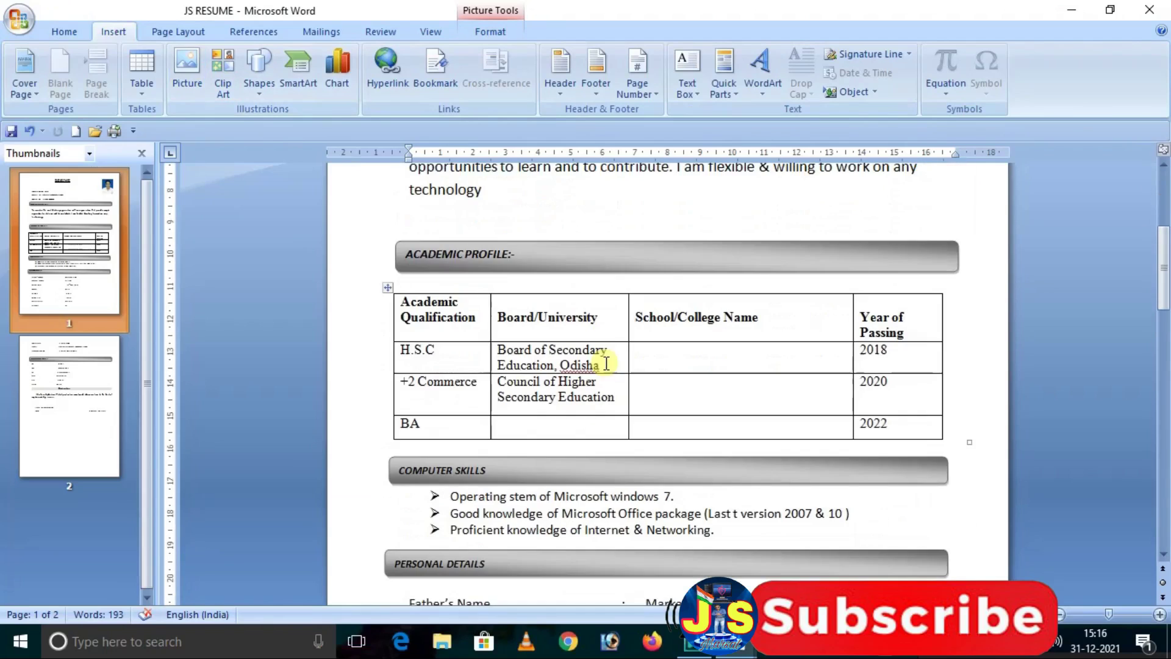
scroll(618, 366, "up", 1)
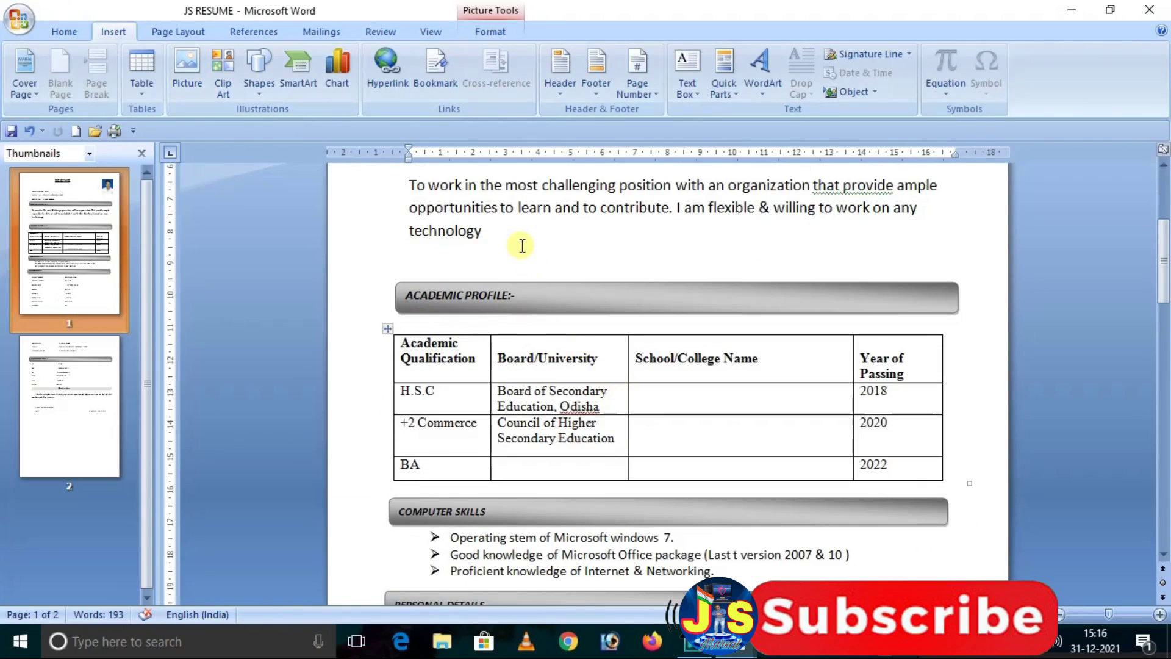
left_click(521, 245)
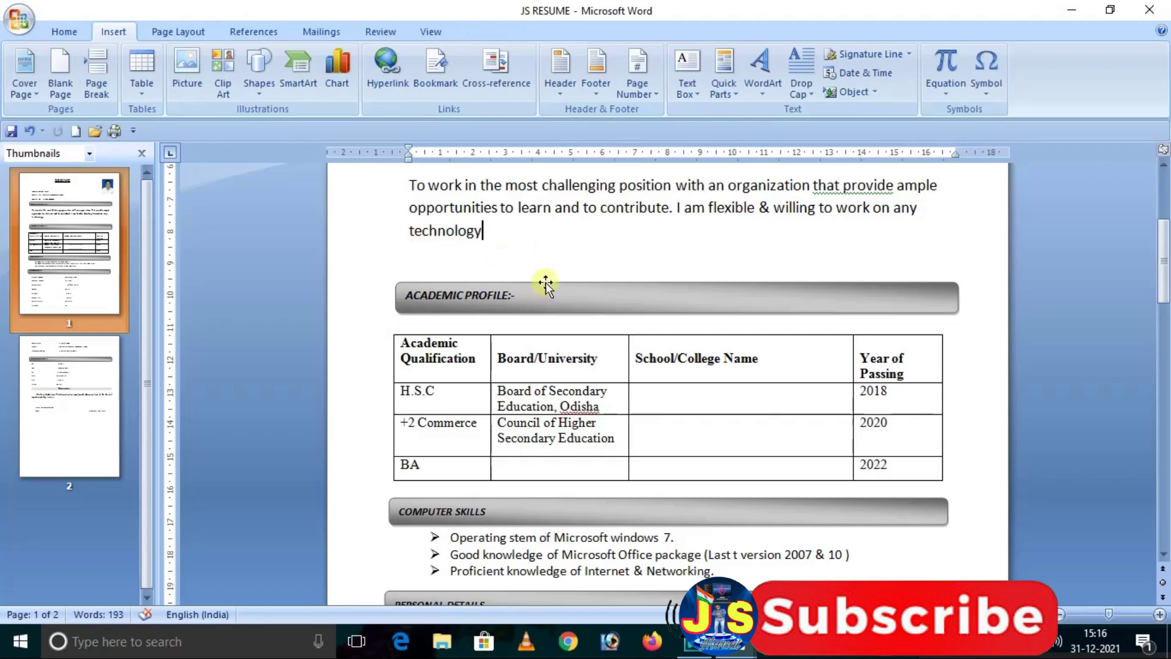
left_click(217, 82)
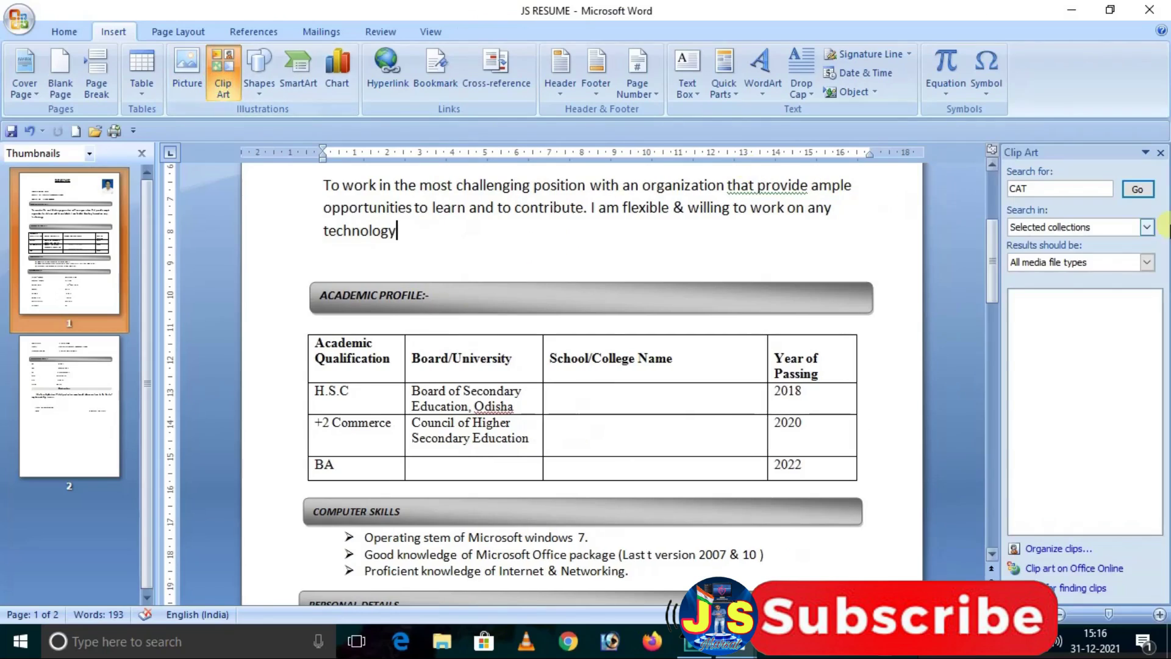
left_click(1079, 190)
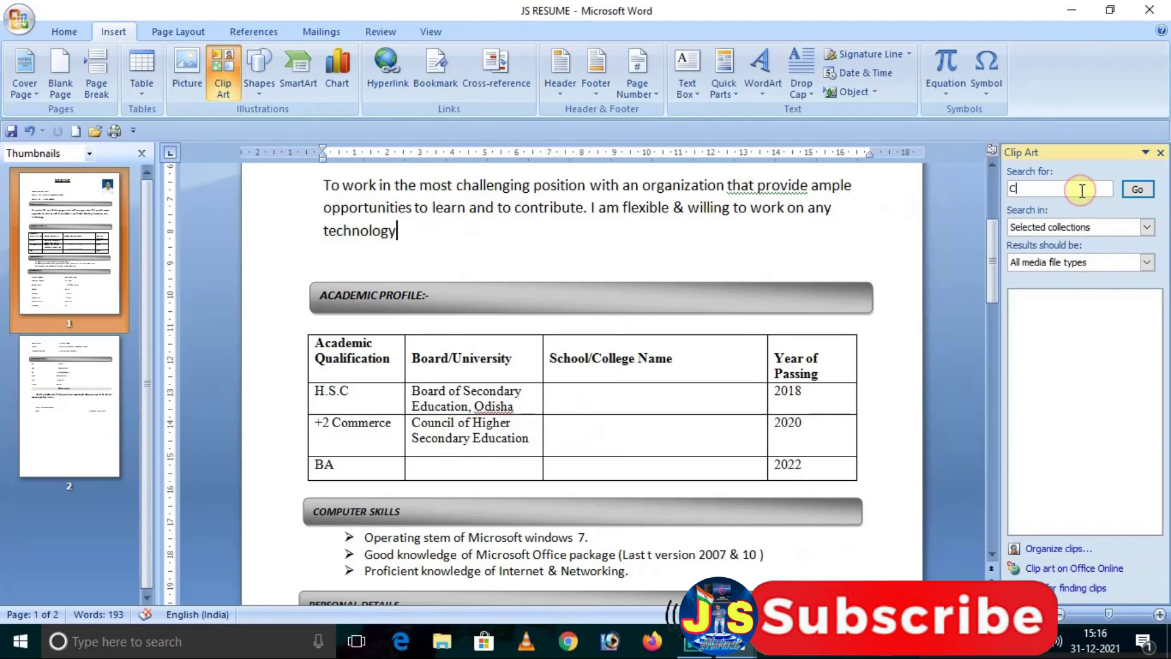
type("OMPUTER")
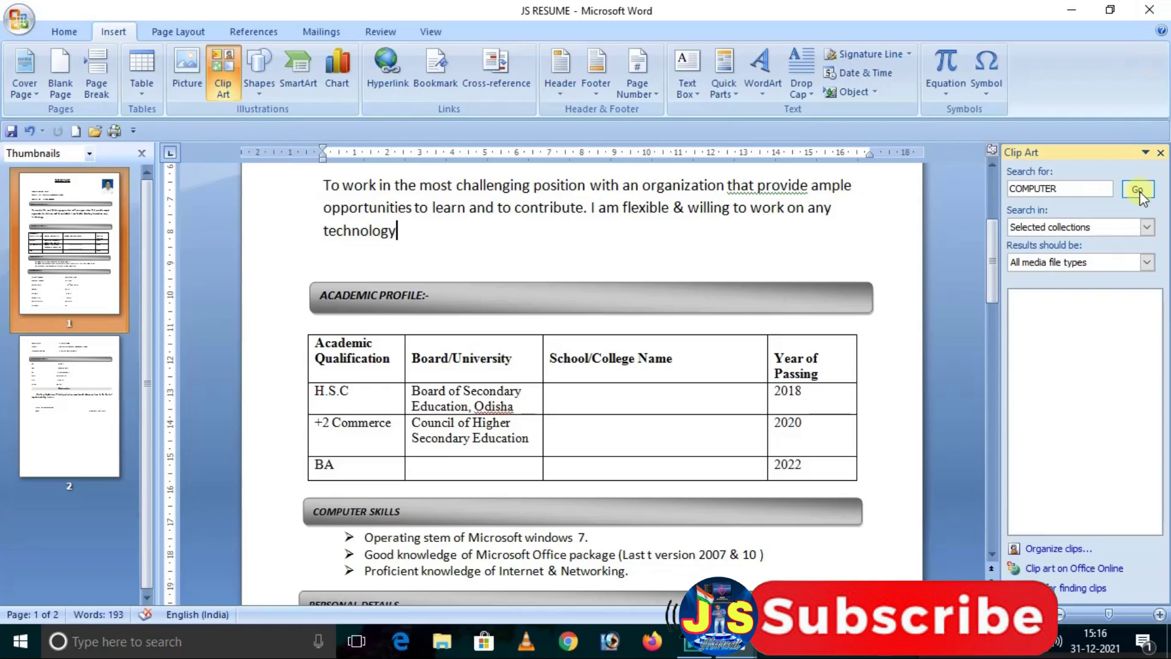
left_click(1137, 189)
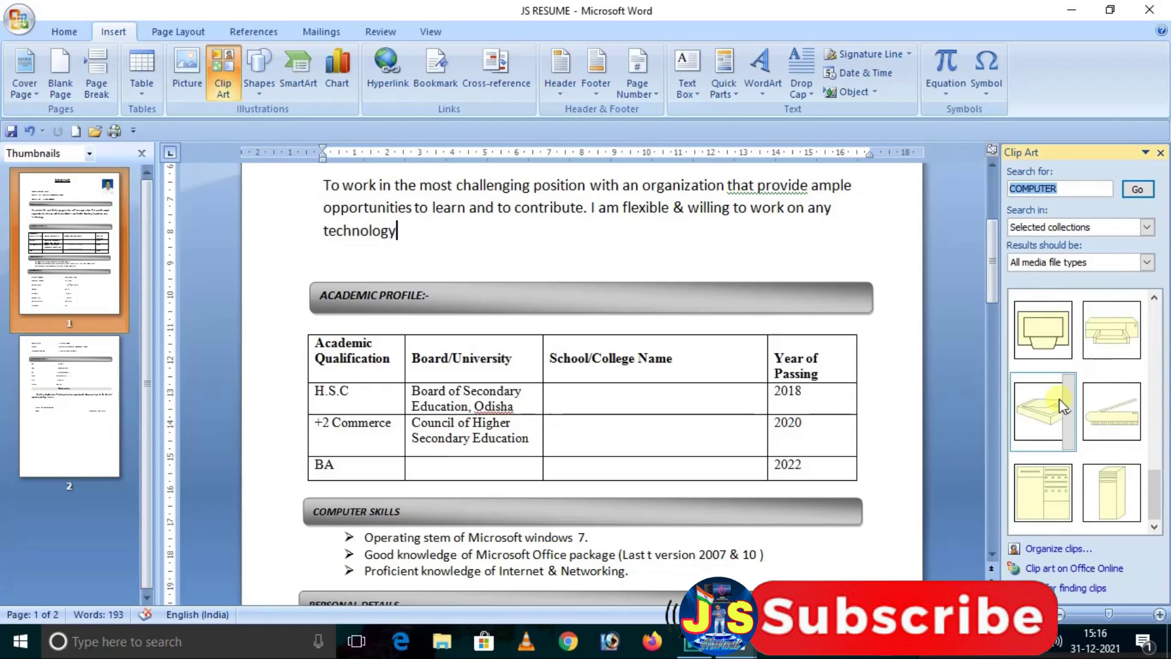
mouse_move(1043, 329)
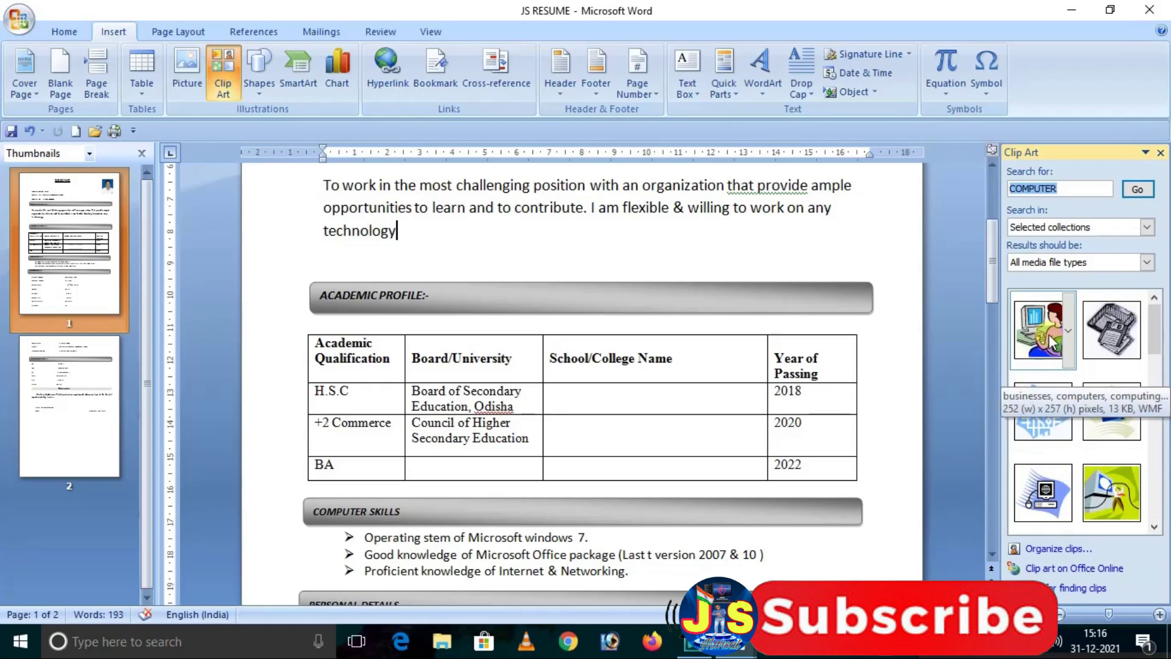
left_click(1043, 329)
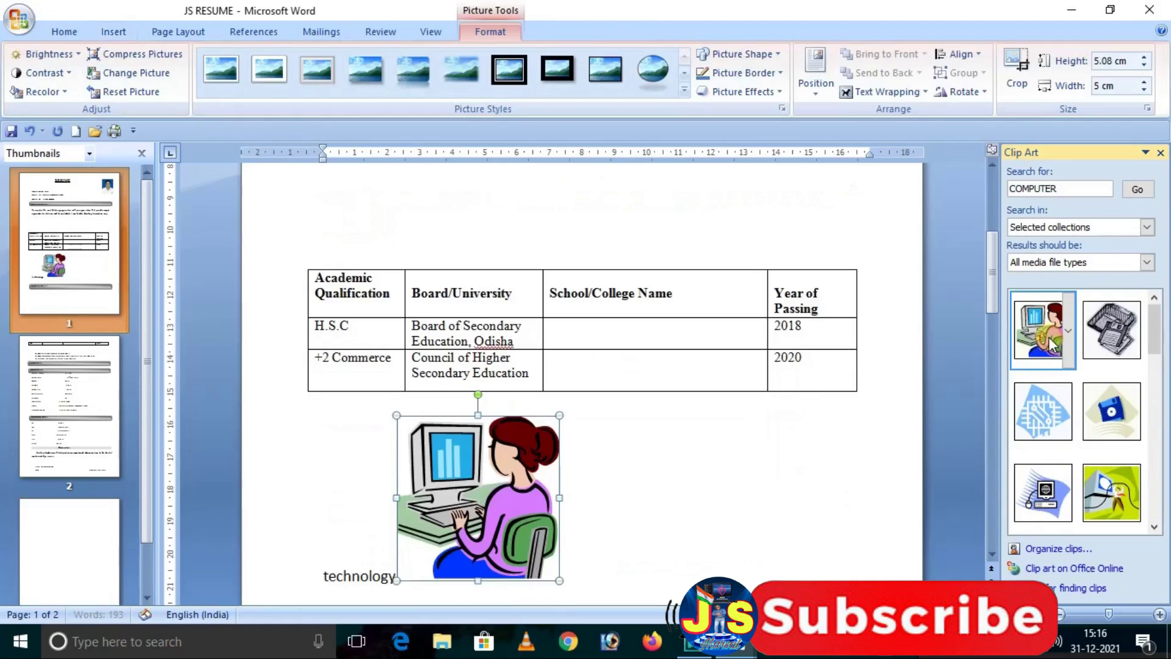
Try placing the clip art behind the text, then undo back to the inline layout
scroll(580, 403, "down", 2)
scroll(583, 402, "up", 3)
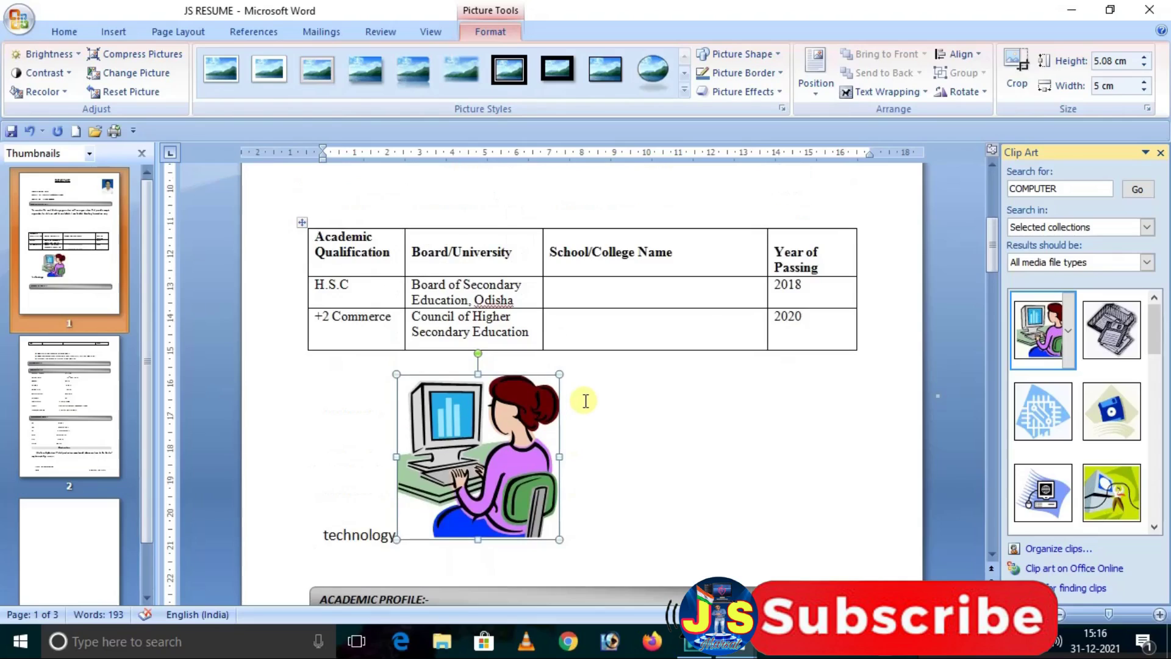
left_click(919, 93)
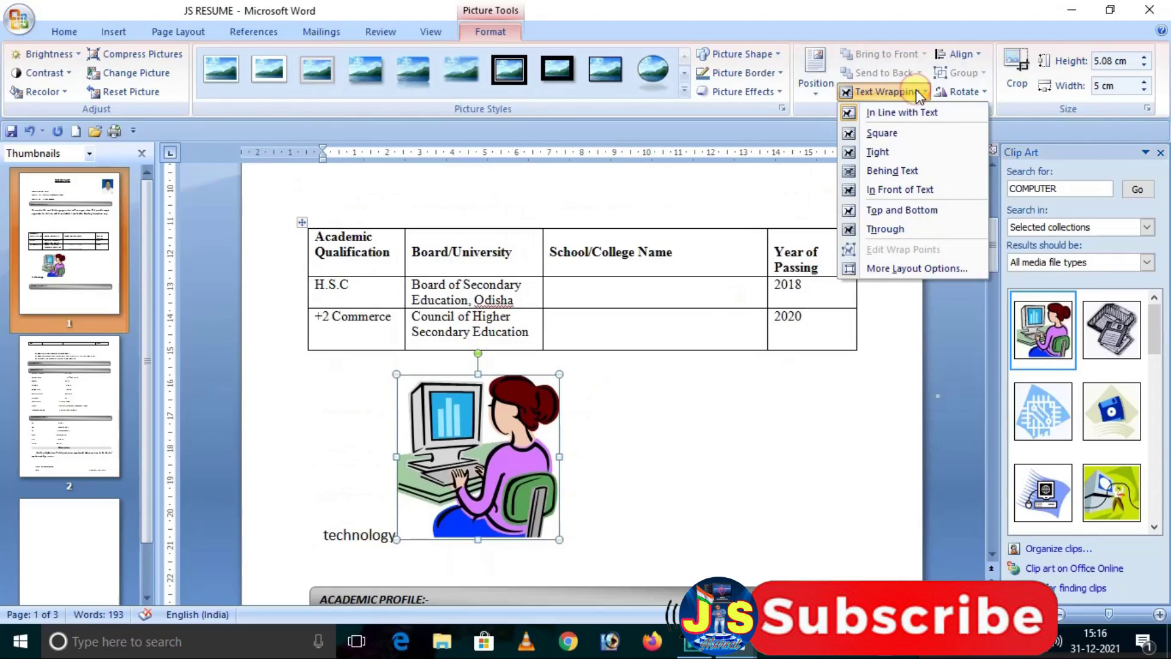
left_click(892, 171)
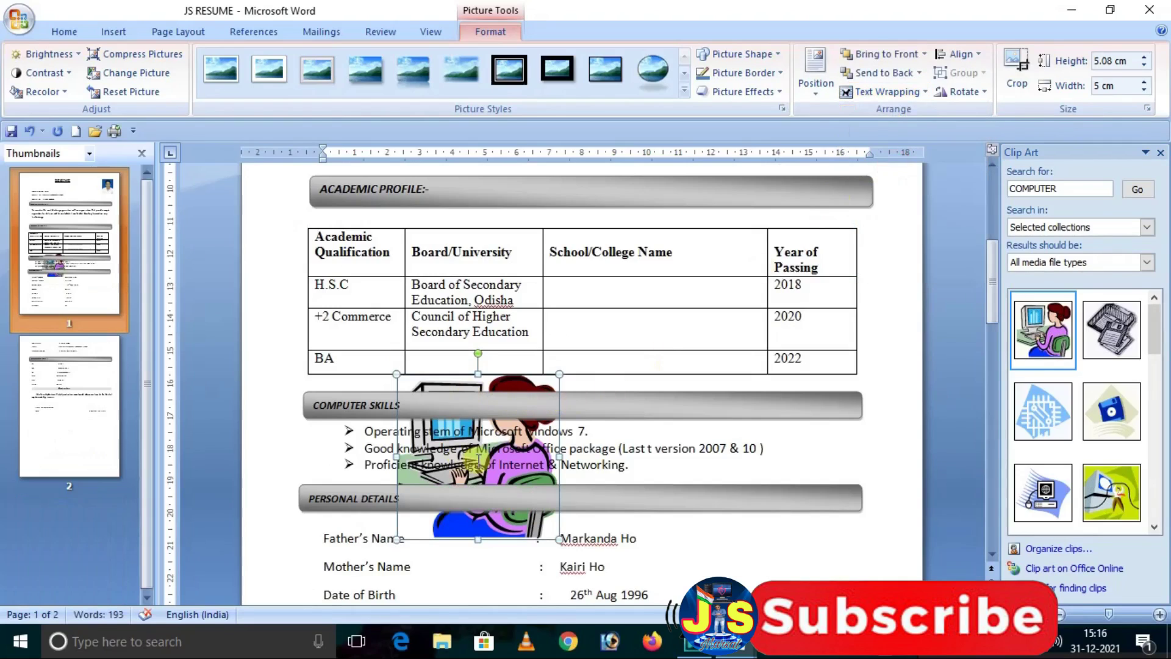
left_click_drag(467, 418, 504, 398)
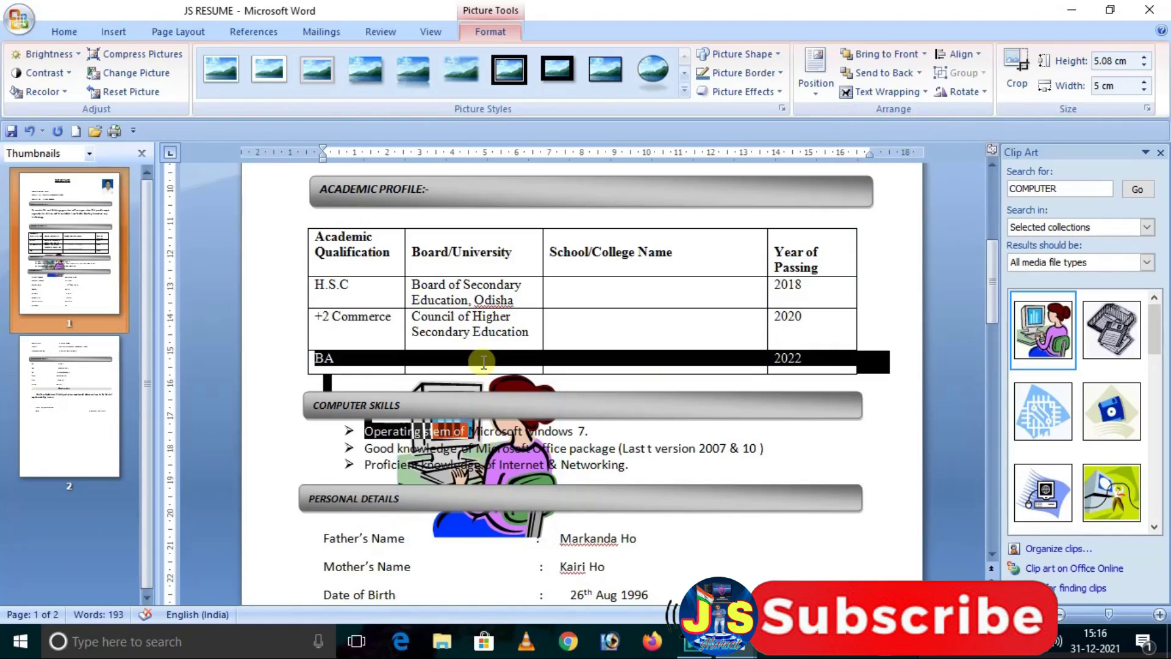
left_click(504, 399)
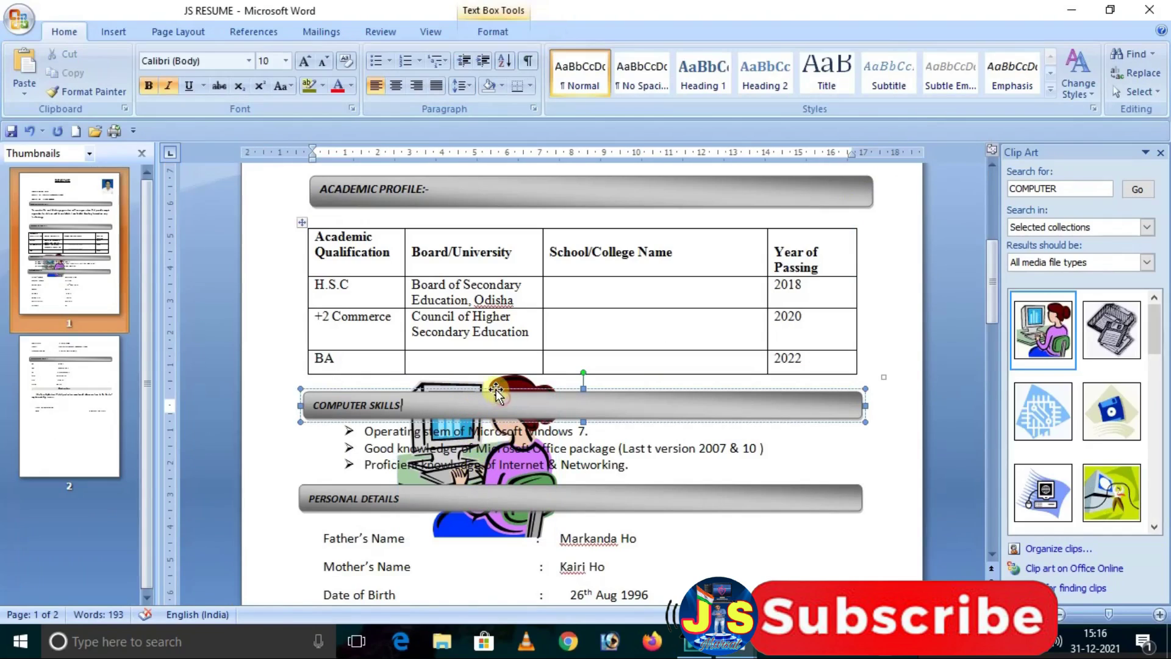
left_click(505, 465)
double_click(505, 465)
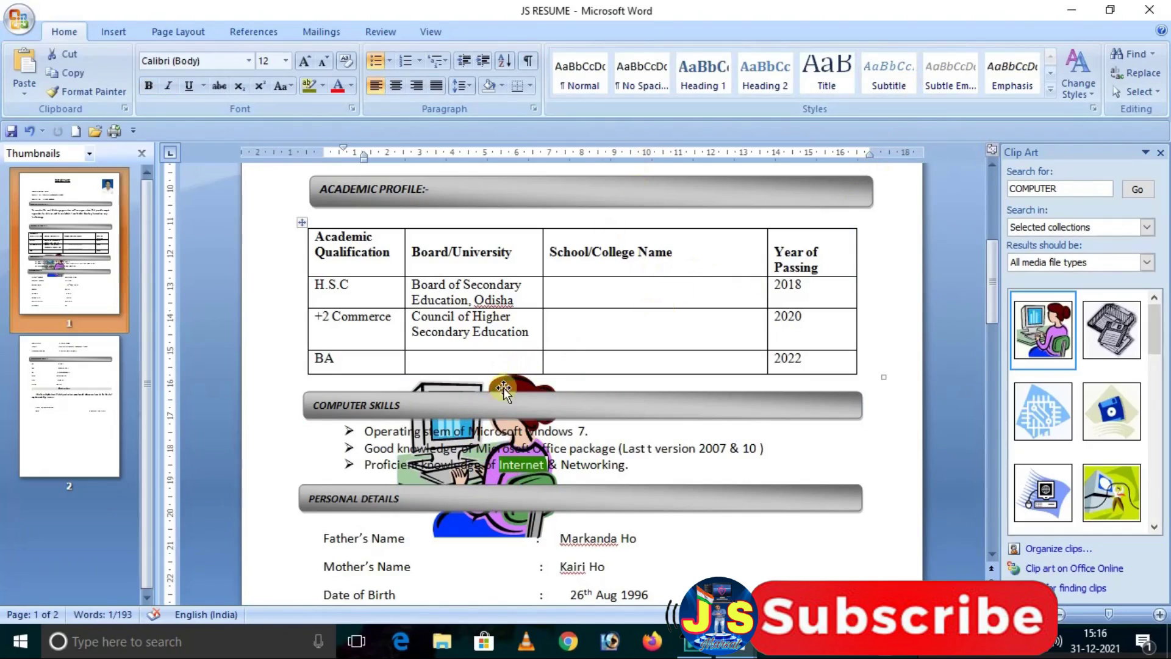
key("ctrl+z")
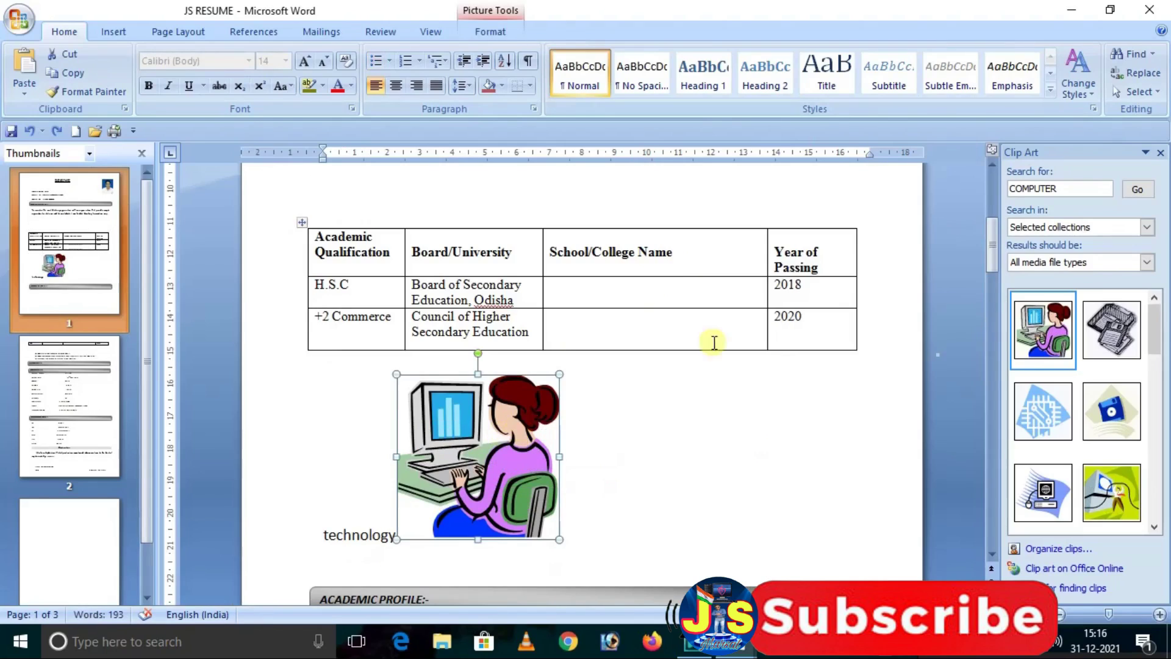
Float the clip art in front of text at the top-left, shrunk to 3.68 × 3.62 cm
left_click(505, 30)
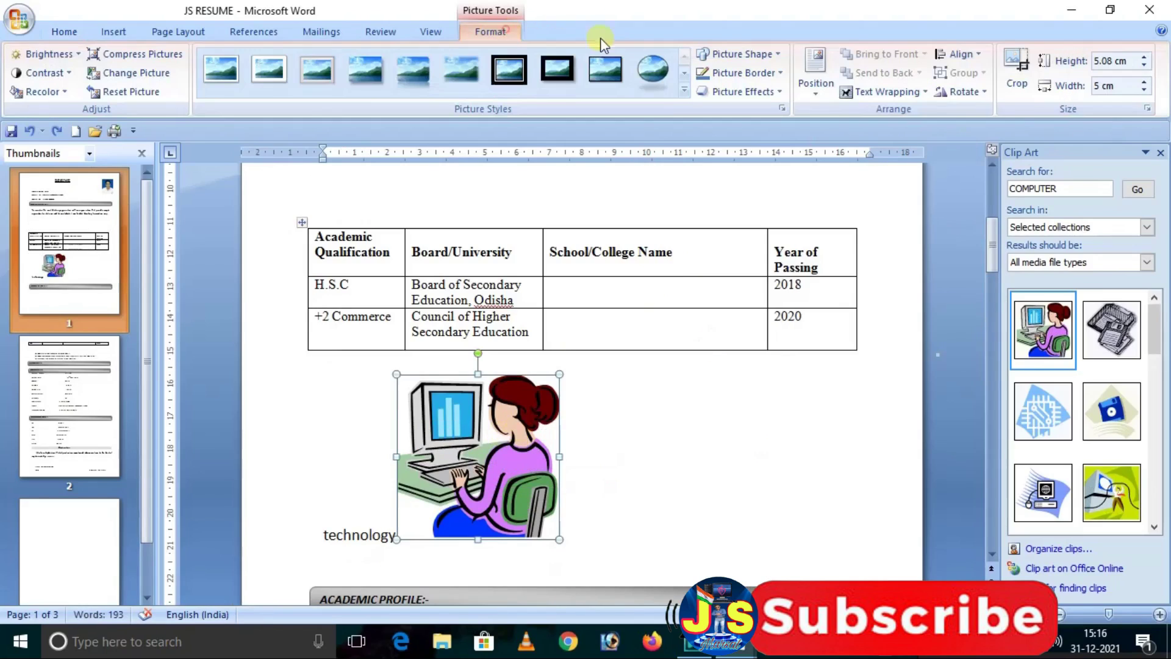
left_click(912, 92)
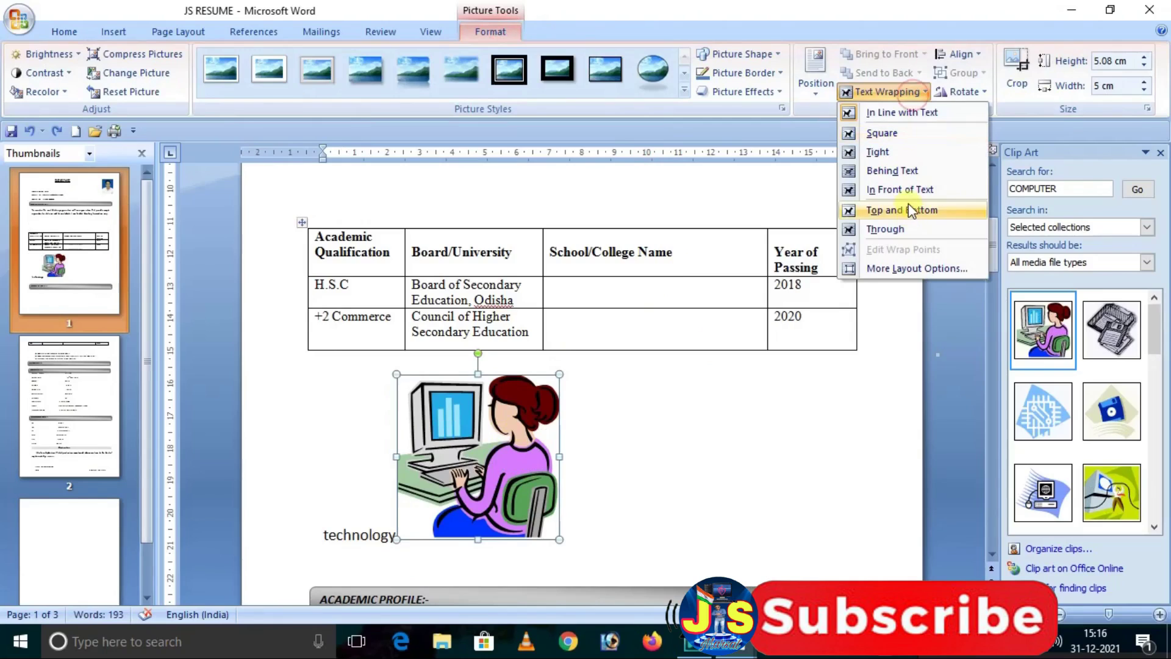
left_click(901, 190)
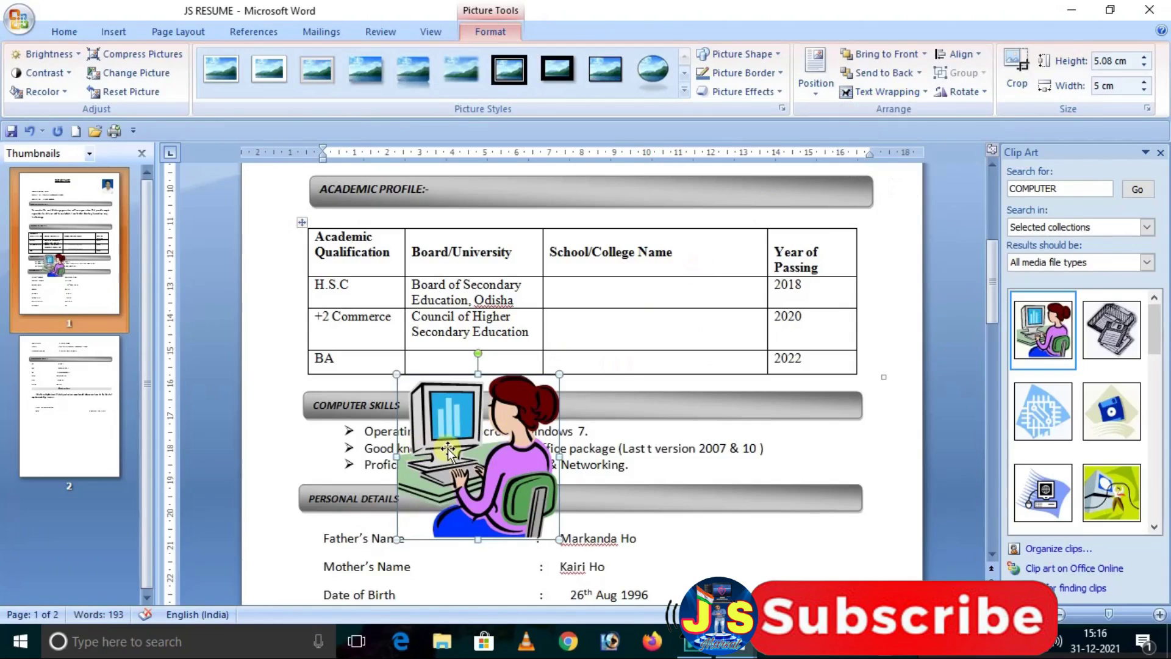
mouse_move(435, 432)
left_mouse_down()
mouse_move(361, 291)
mouse_move(331, 262)
left_mouse_up()
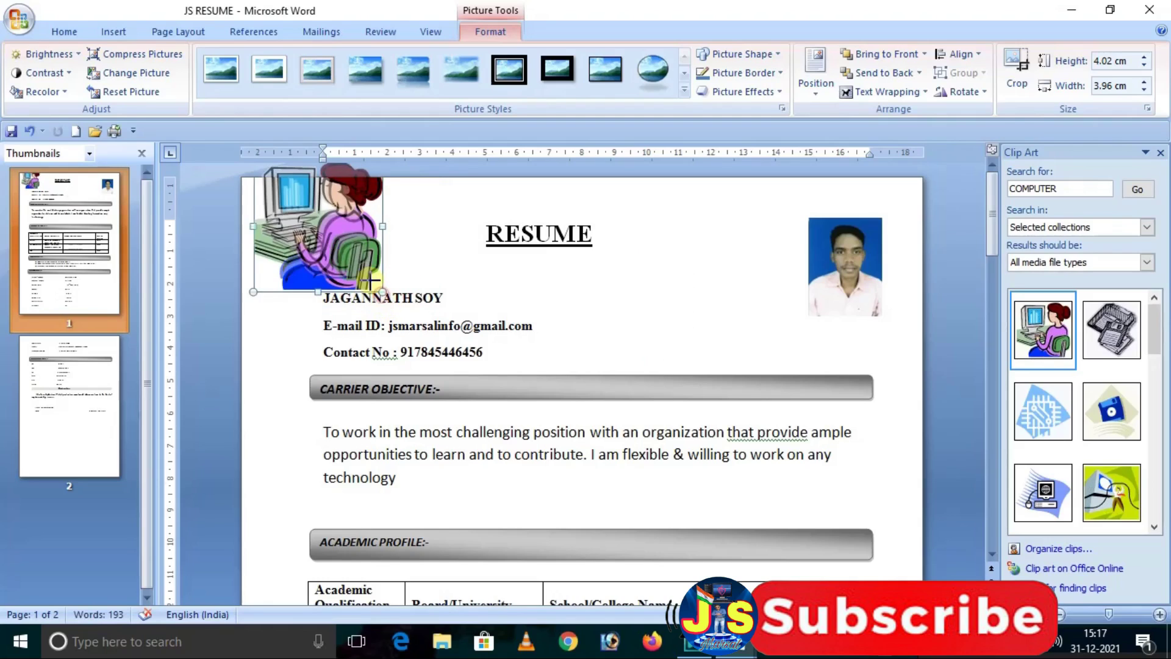
left_click_drag(379, 294, 370, 283)
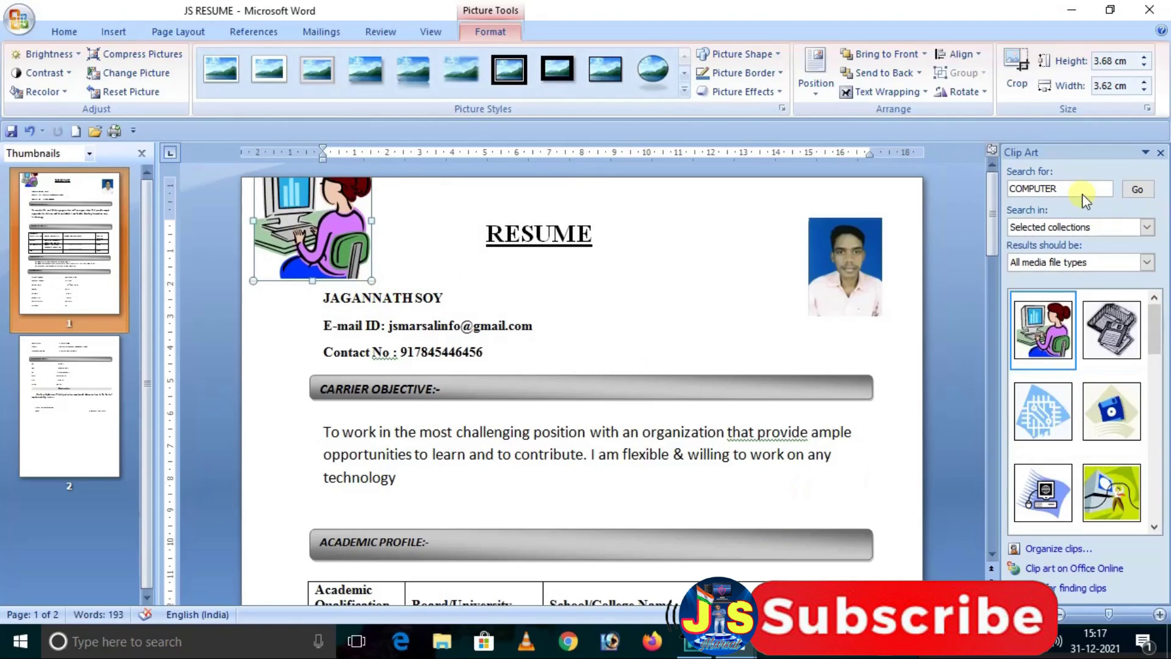
Insert a TIGER clip art near the RESUME heading and set it behind the text
left_click(1082, 193)
key("BackSpace")
key("BackSpace")
key("BackSpace")
type("TIGER")
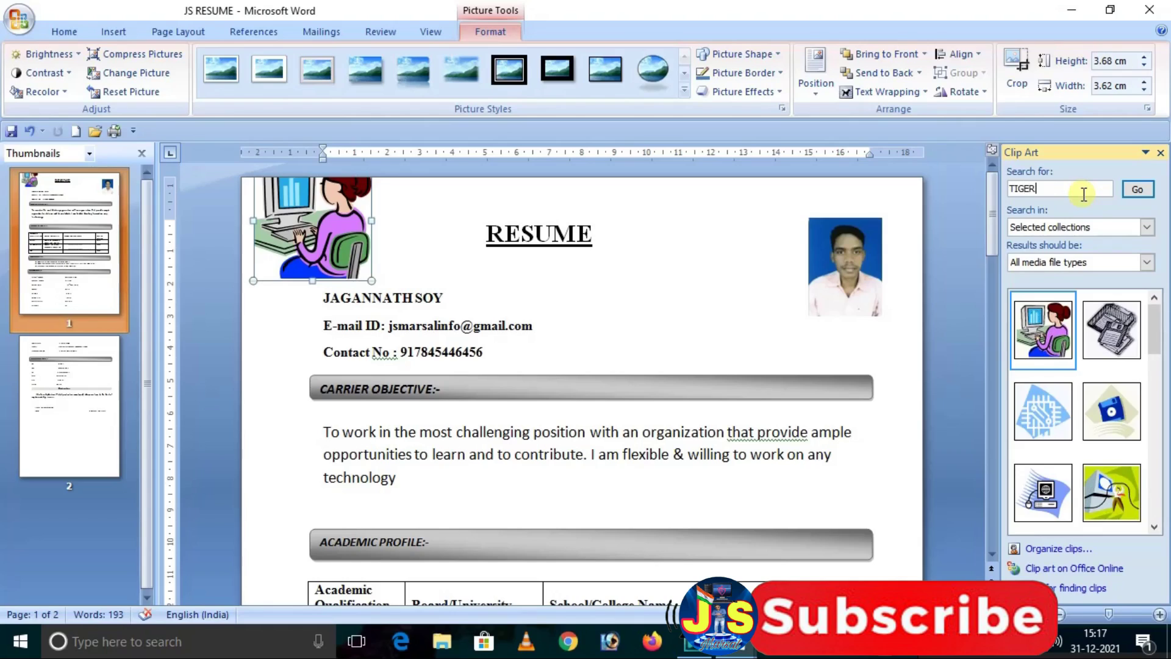
key("Return")
mouse_move(1044, 329)
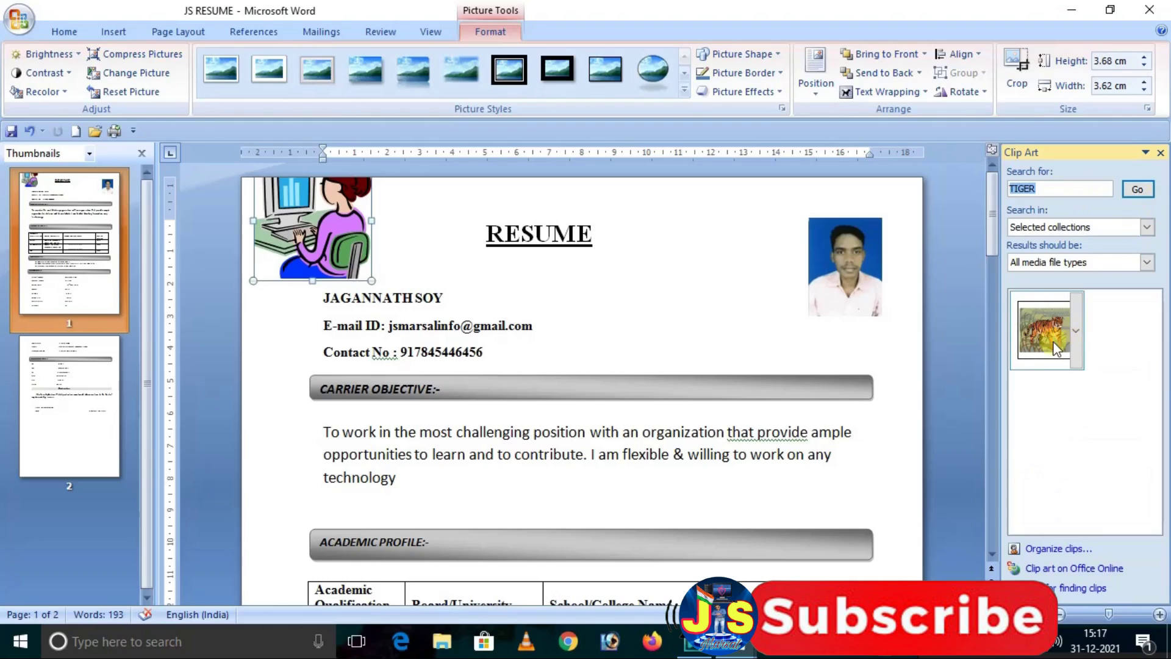
left_click(1045, 353)
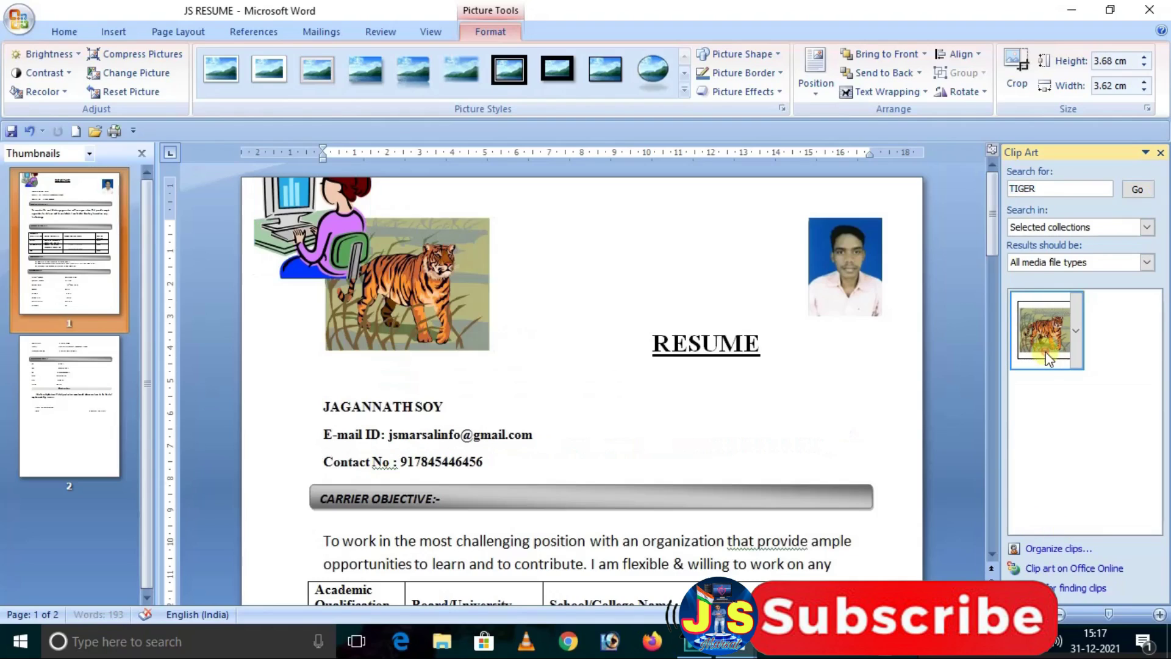
left_click_drag(418, 284, 521, 302)
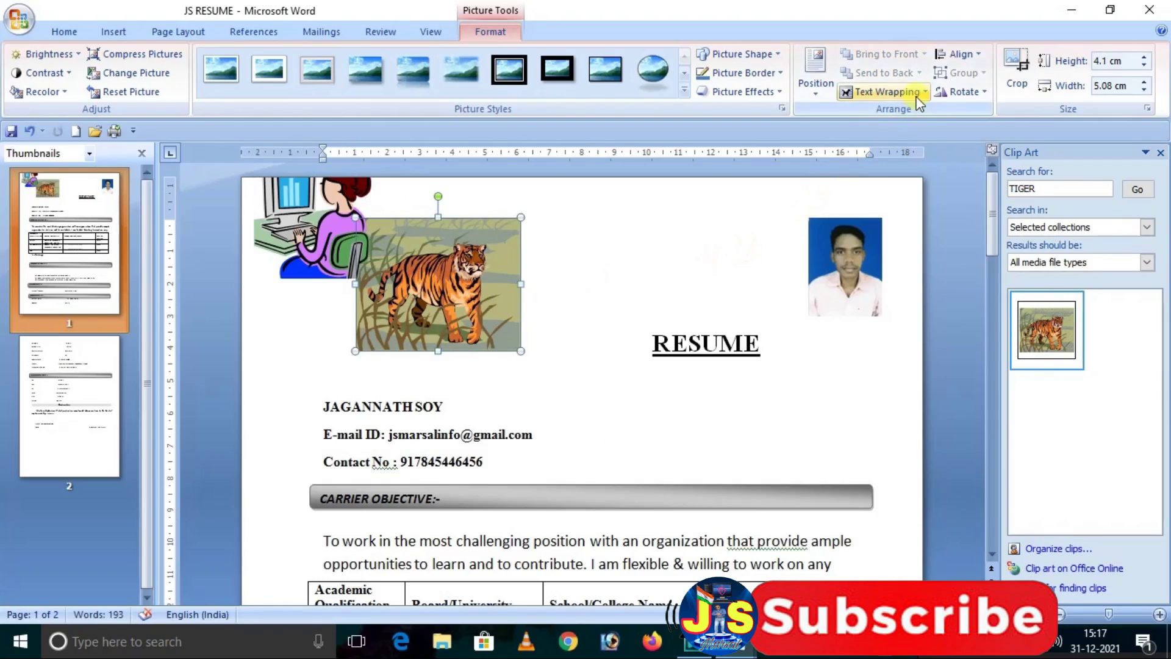
left_click(897, 91)
left_click(904, 171)
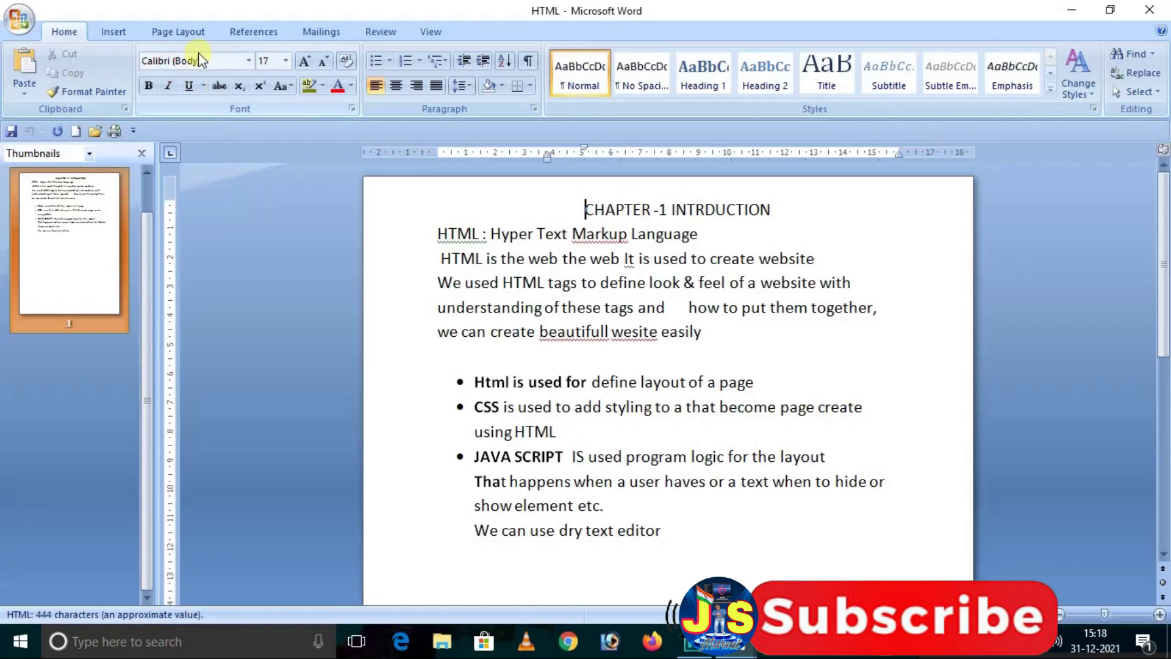
left_click(102, 24)
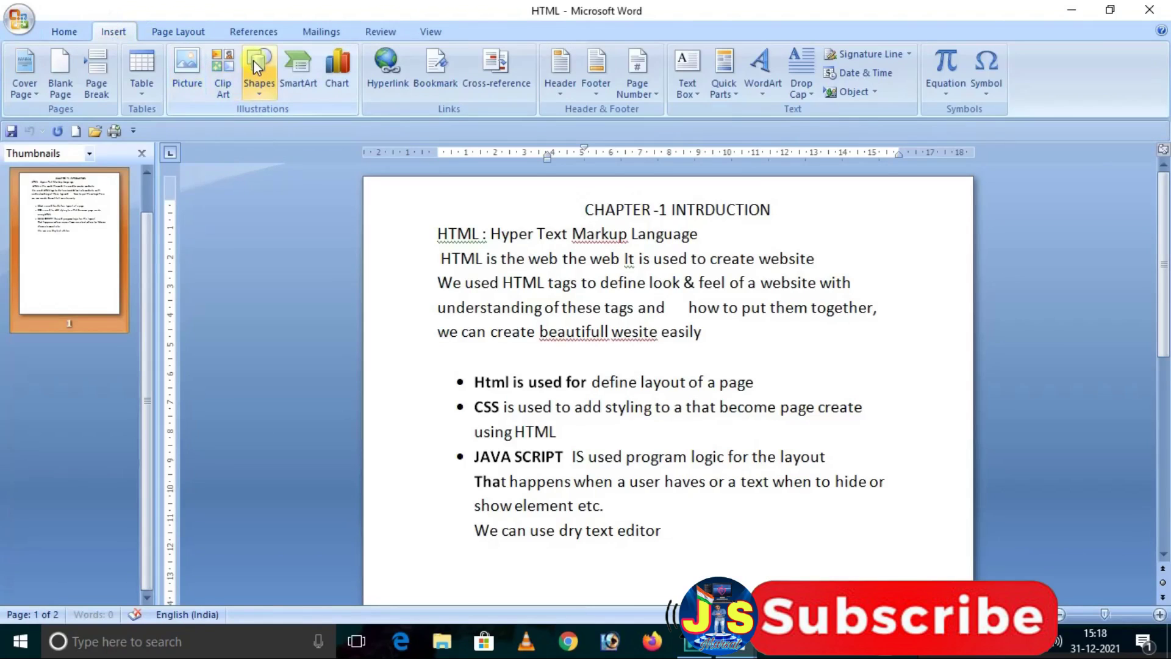
Draw a banner below the text reading 'jS MARSAL INFO', style it orange and widen it
left_click(260, 77)
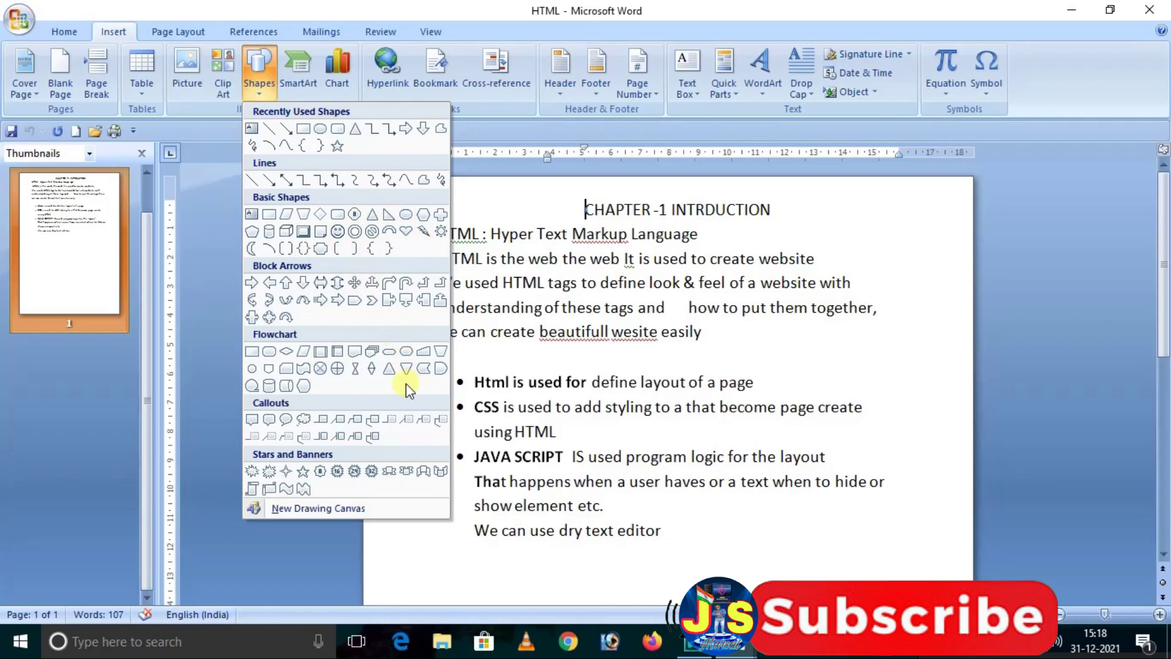
left_click(392, 470)
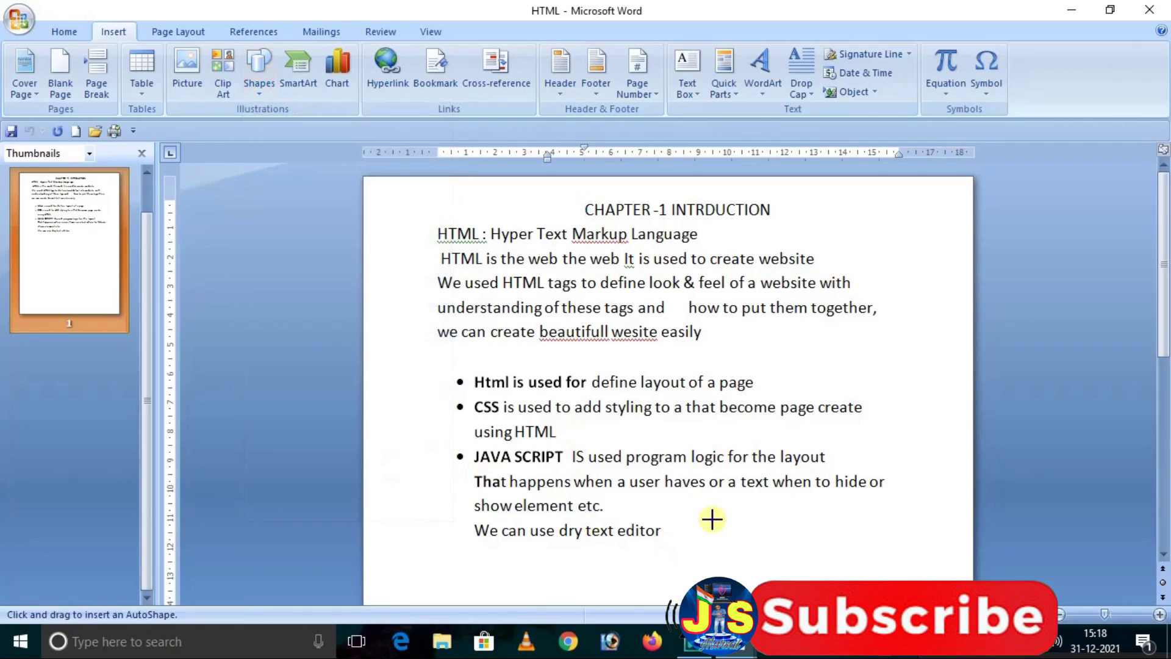
left_click_drag(715, 528, 854, 571)
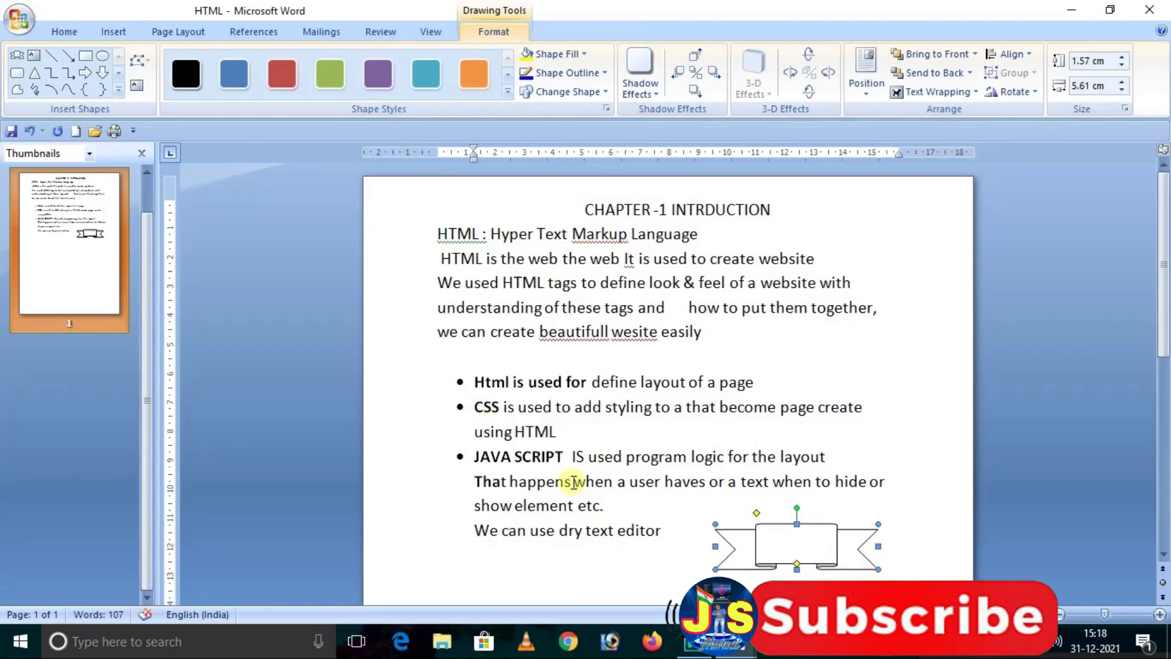
right_click(775, 540)
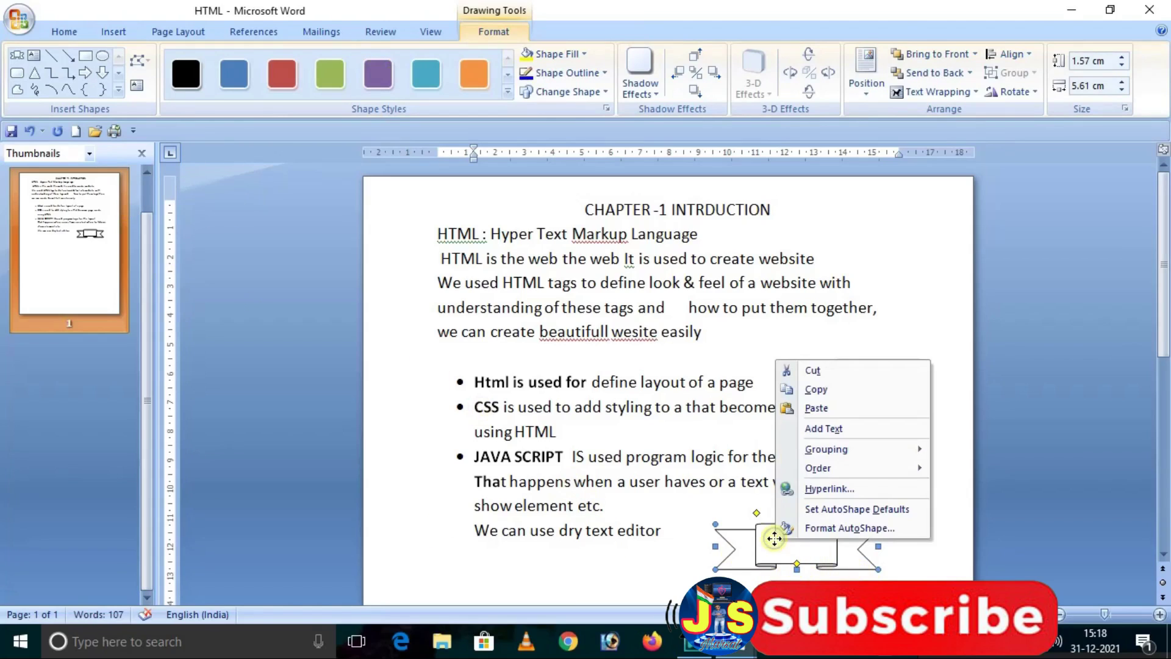
left_click(836, 430)
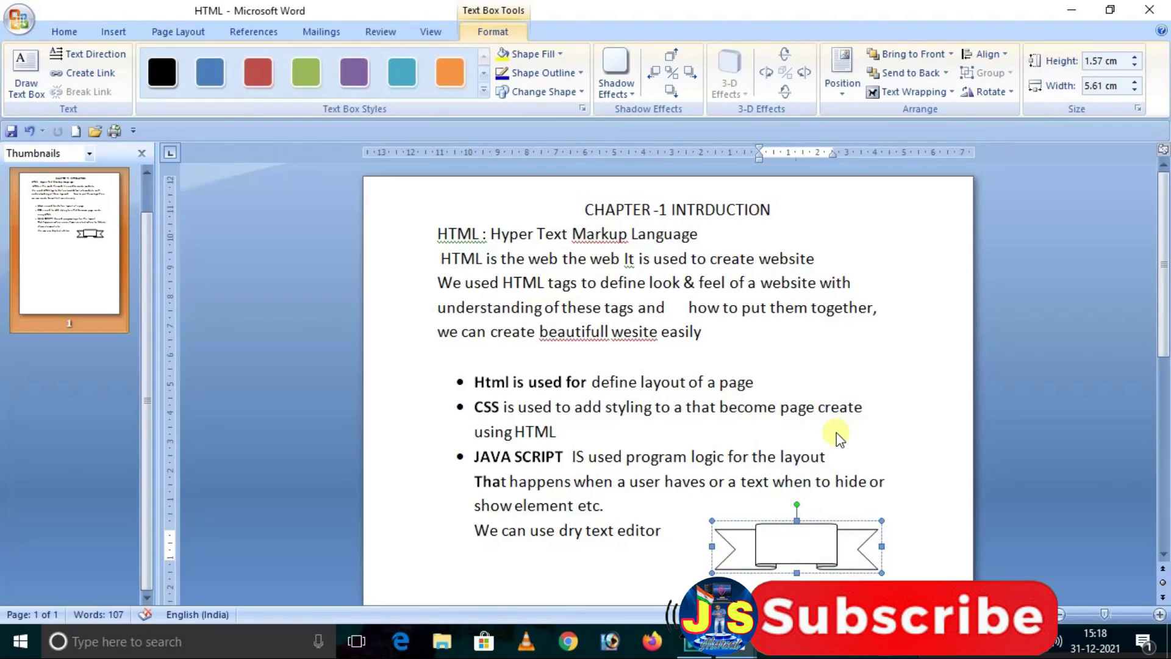
type("jS MARSAL INFO")
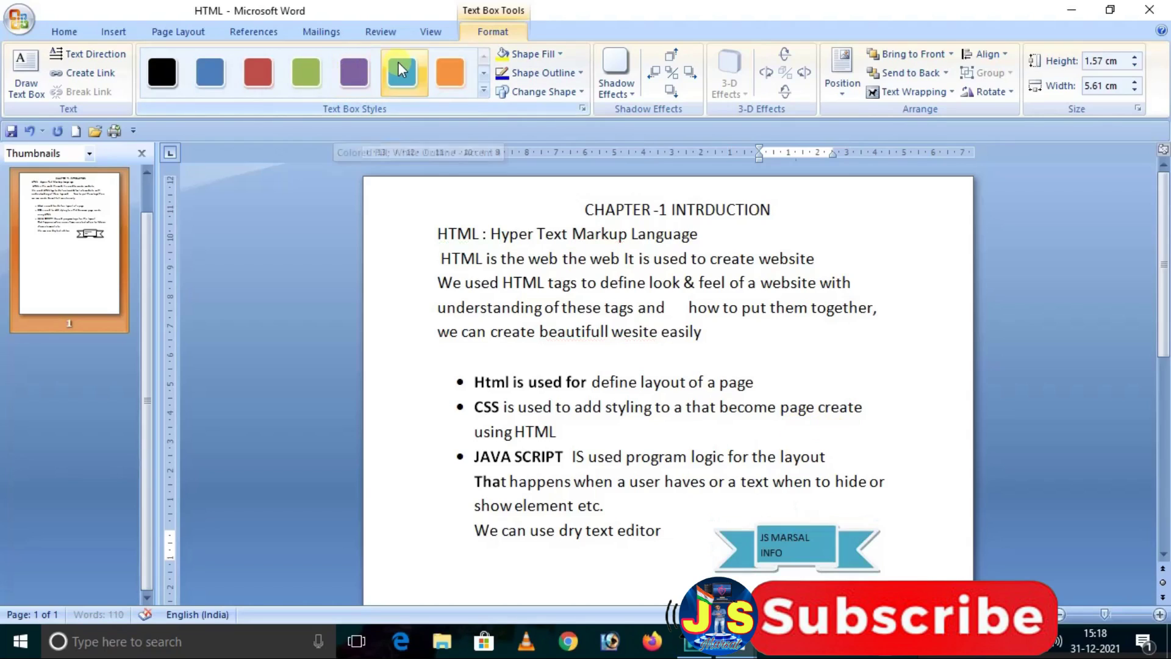
left_click(442, 74)
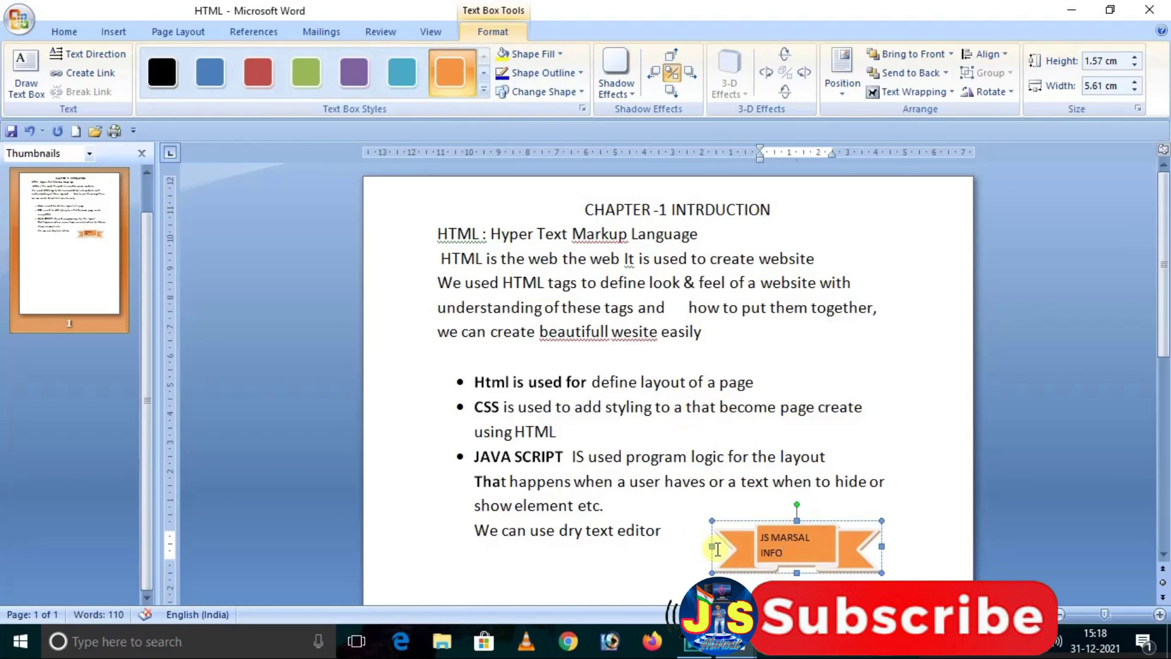
left_click_drag(714, 549, 633, 548)
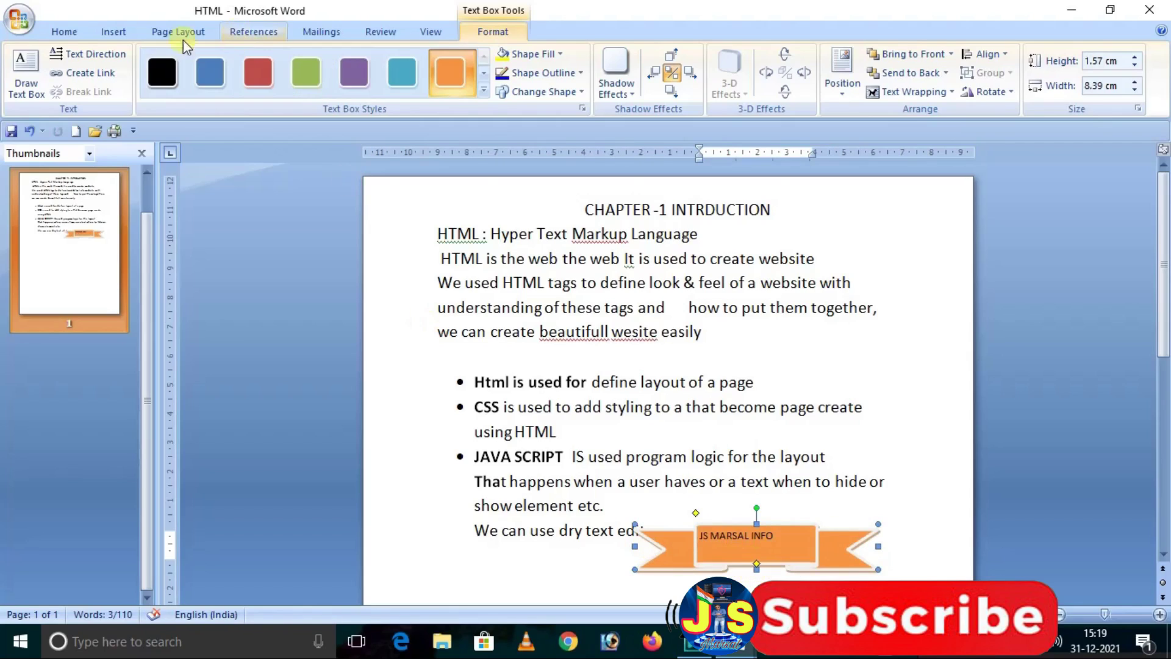
left_click(125, 34)
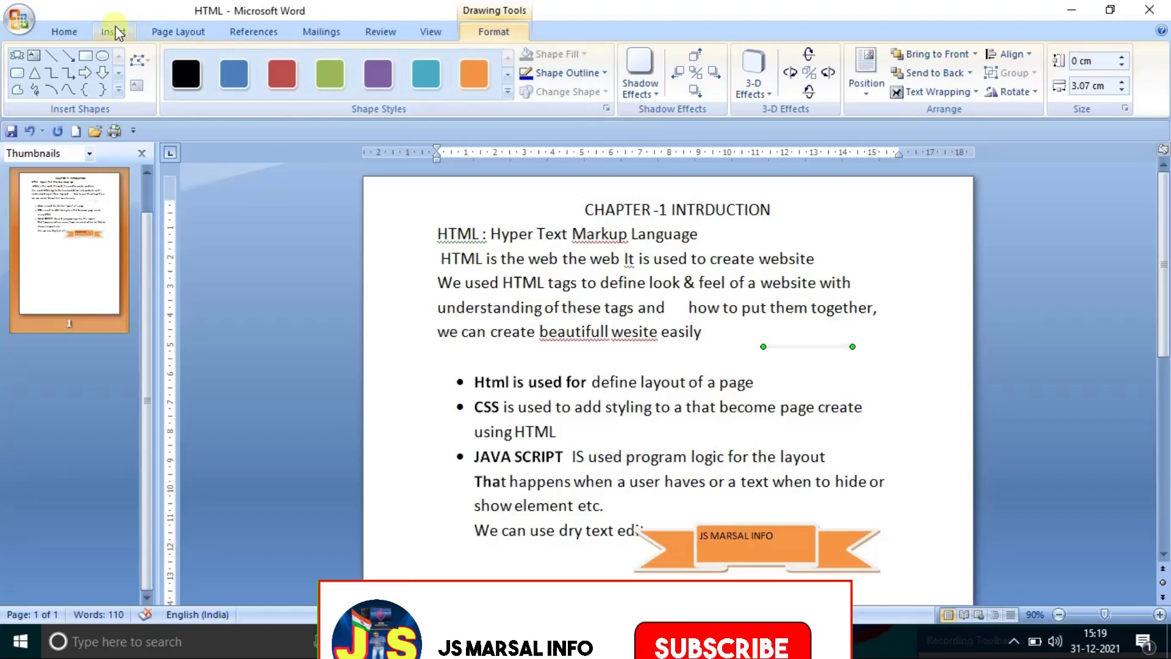
Draw a purple-styled rectangle beside the chapter heading, then create a new blank document
left_click(115, 31)
left_click(259, 72)
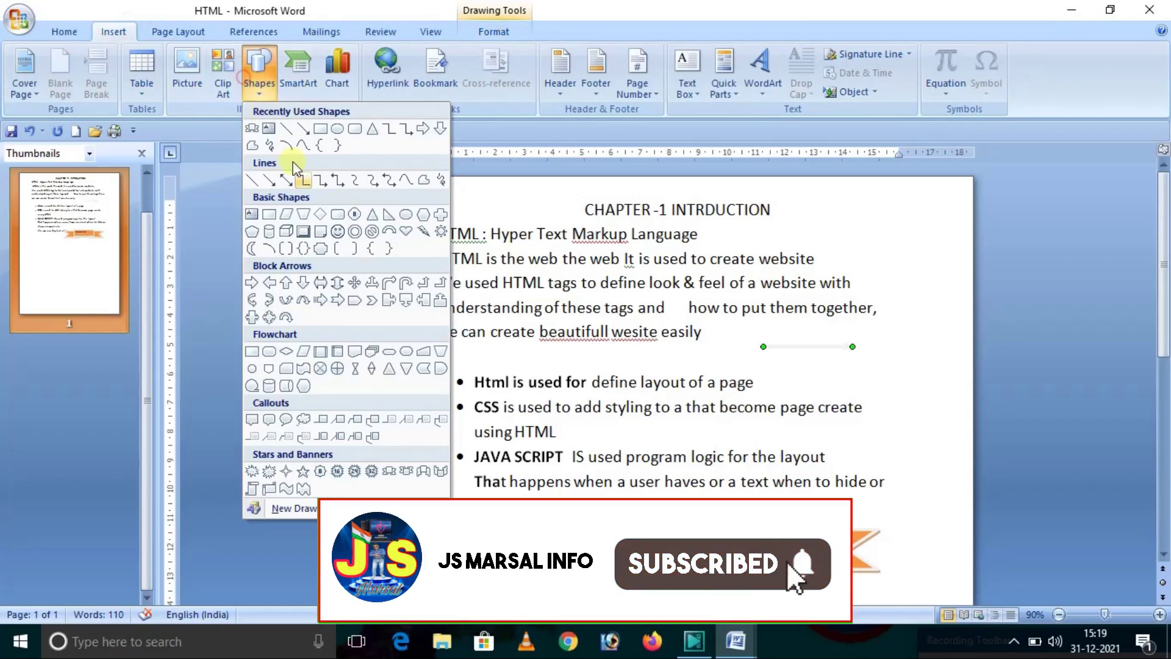
left_click(353, 130)
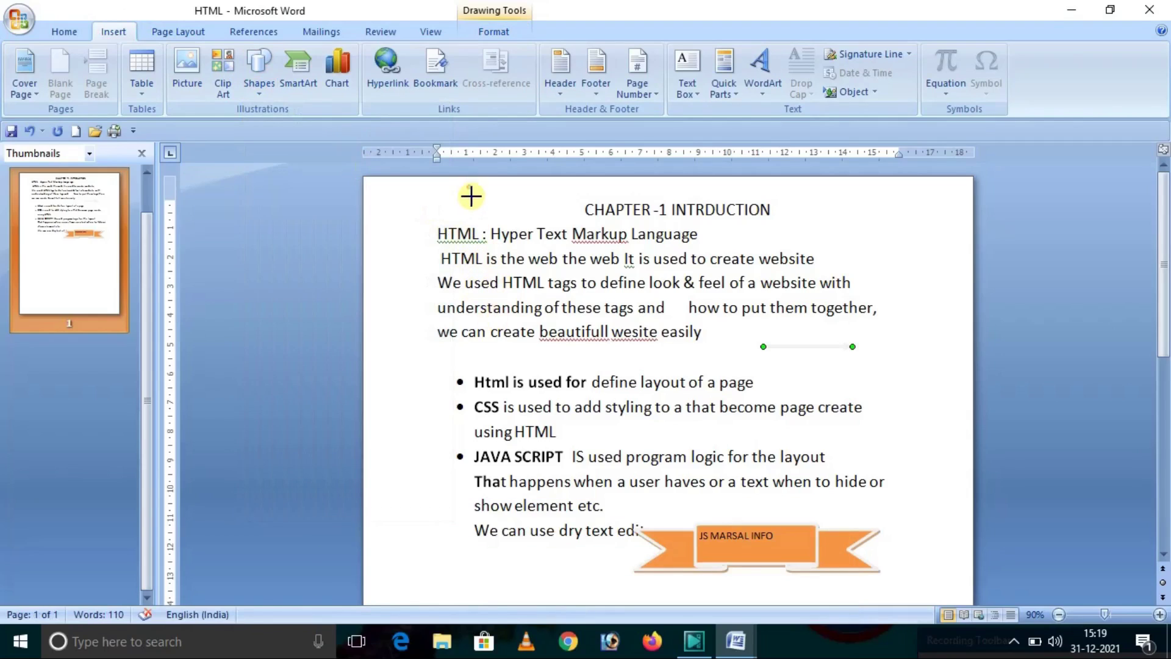
left_click_drag(471, 195, 576, 218)
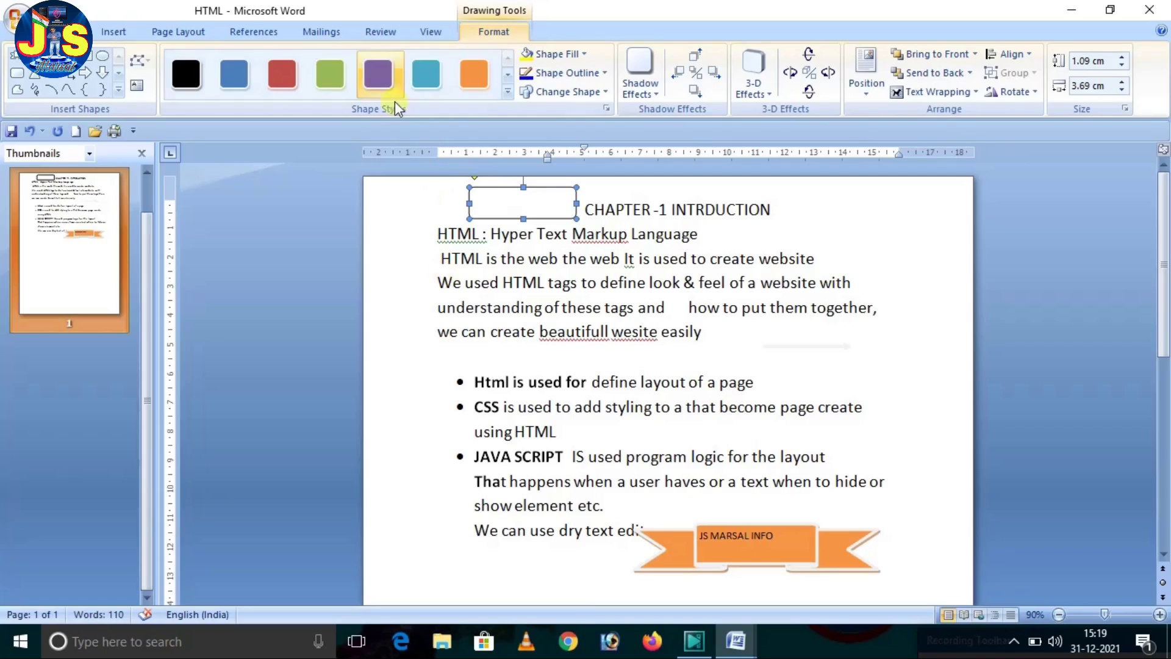
left_click(377, 73)
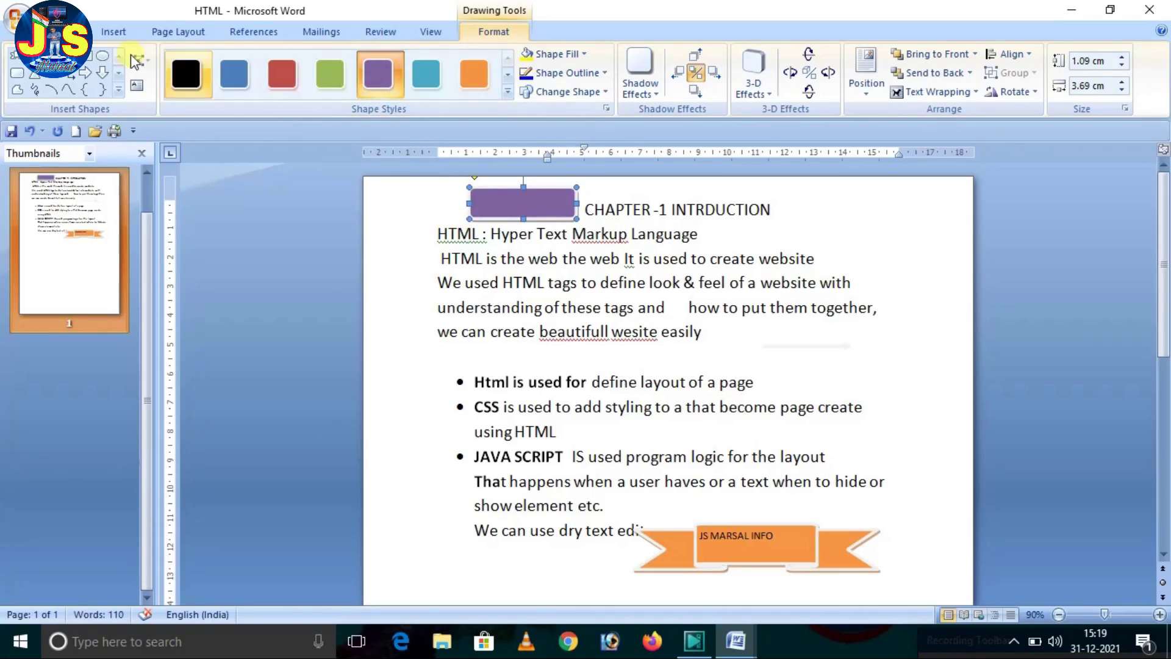
left_click(111, 33)
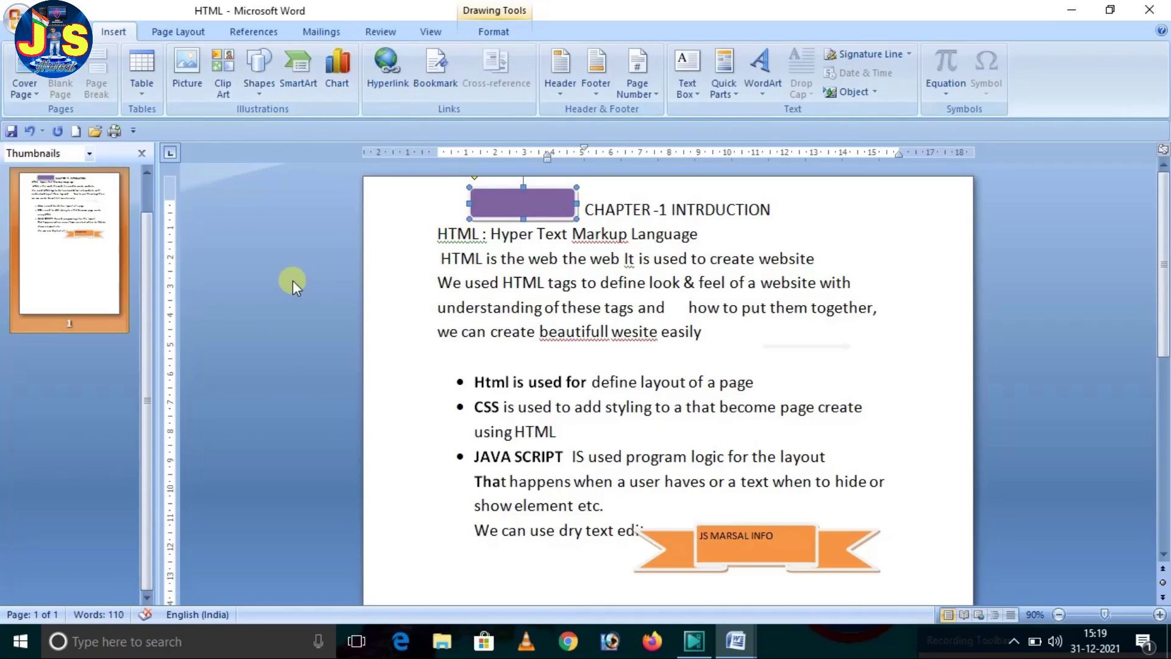
key("ctrl+n")
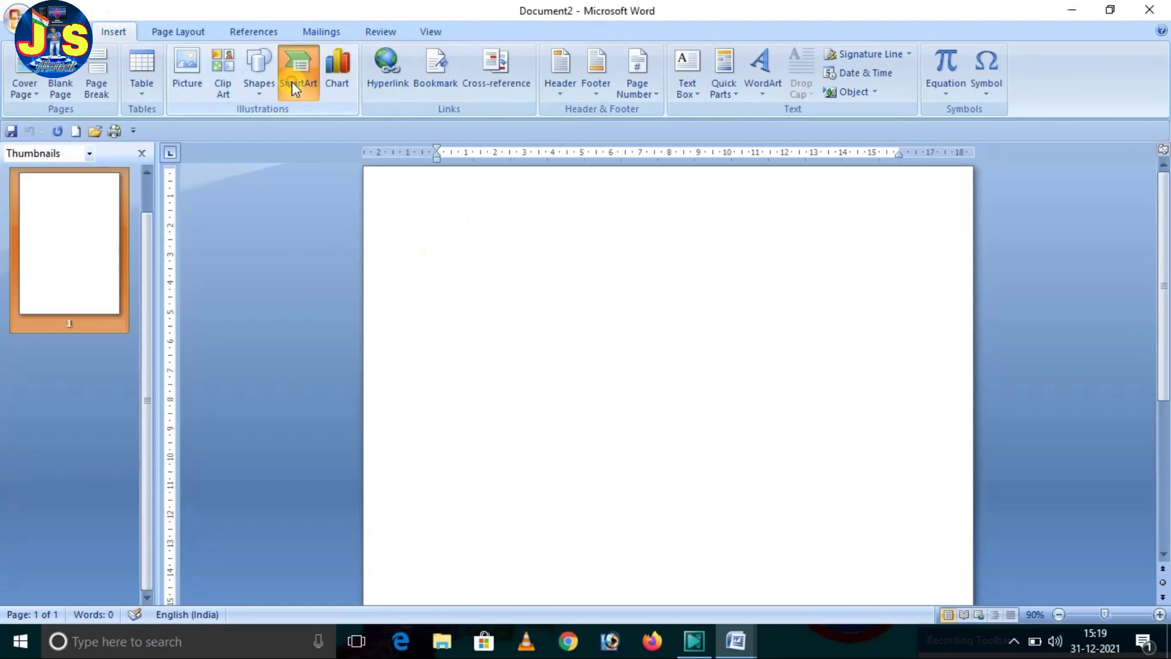
Insert a Picture Caption List SmartArt with the PowerPoint image captioned POWERPOINT
left_click(292, 81)
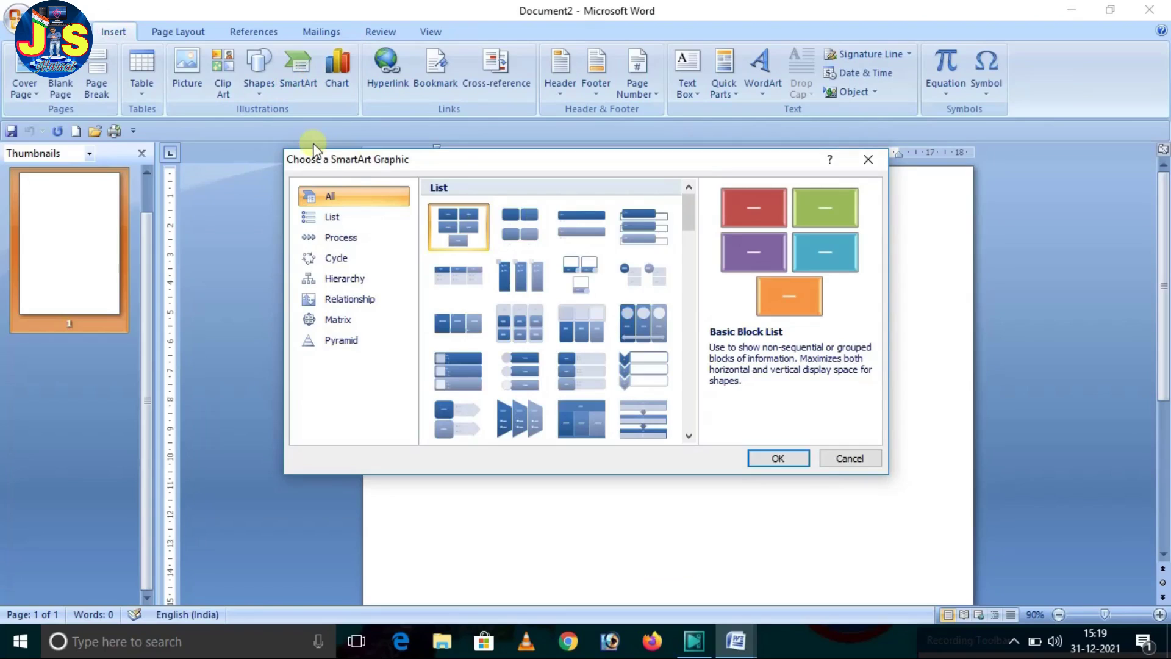
double_click(521, 228)
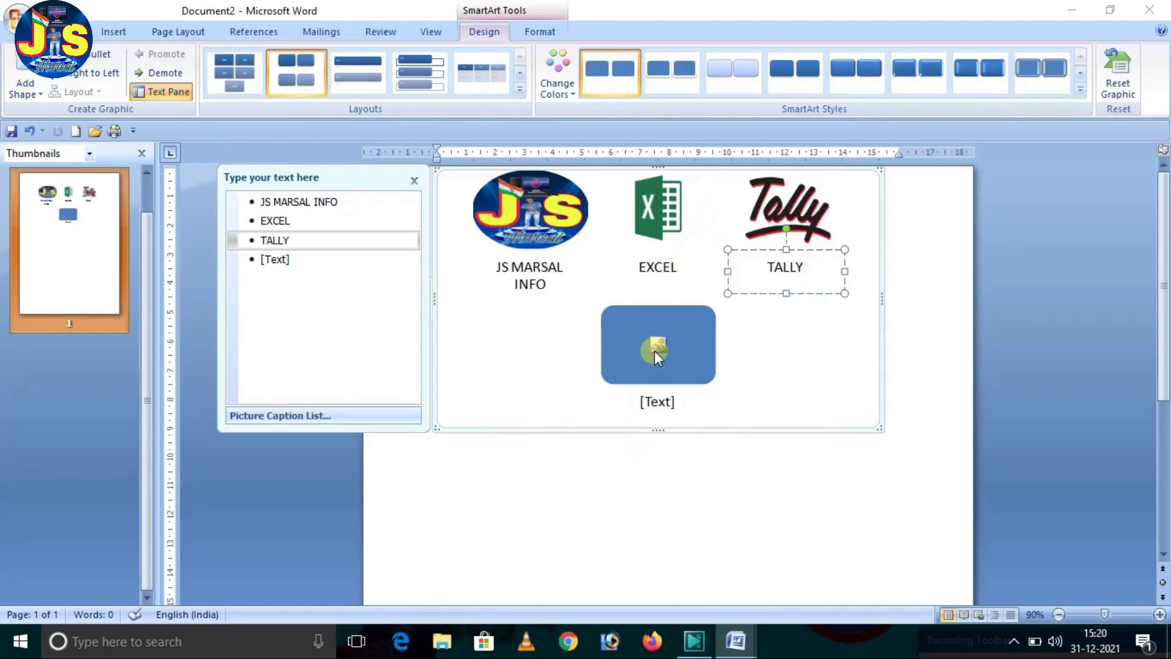
left_click(654, 350)
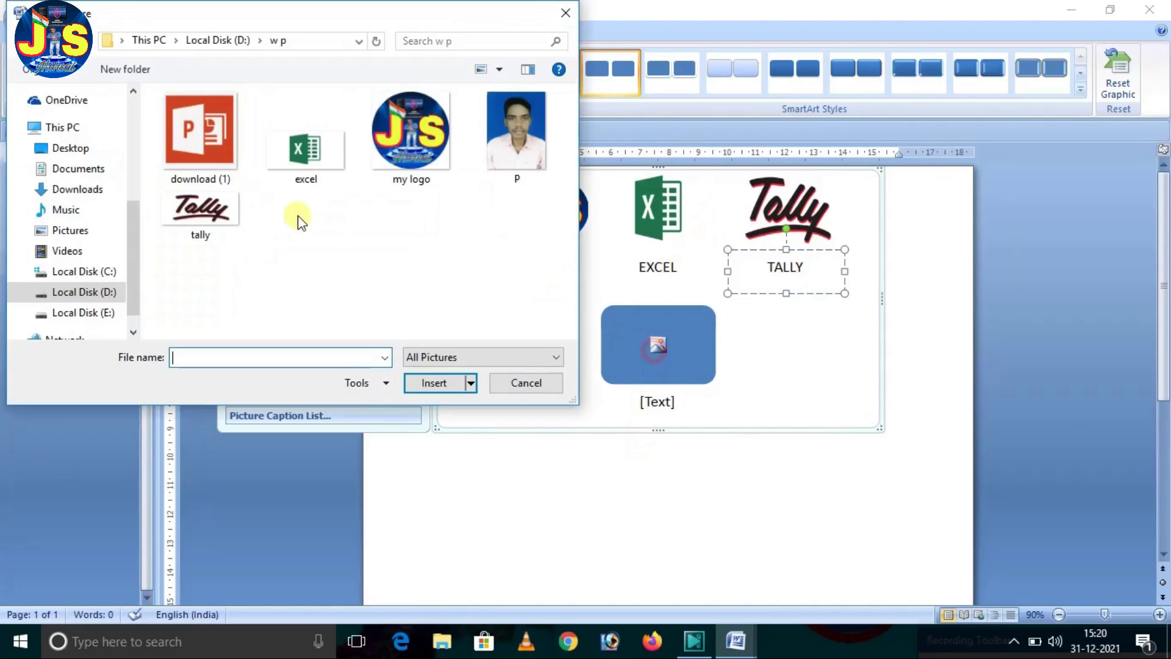
double_click(202, 152)
left_click(669, 404)
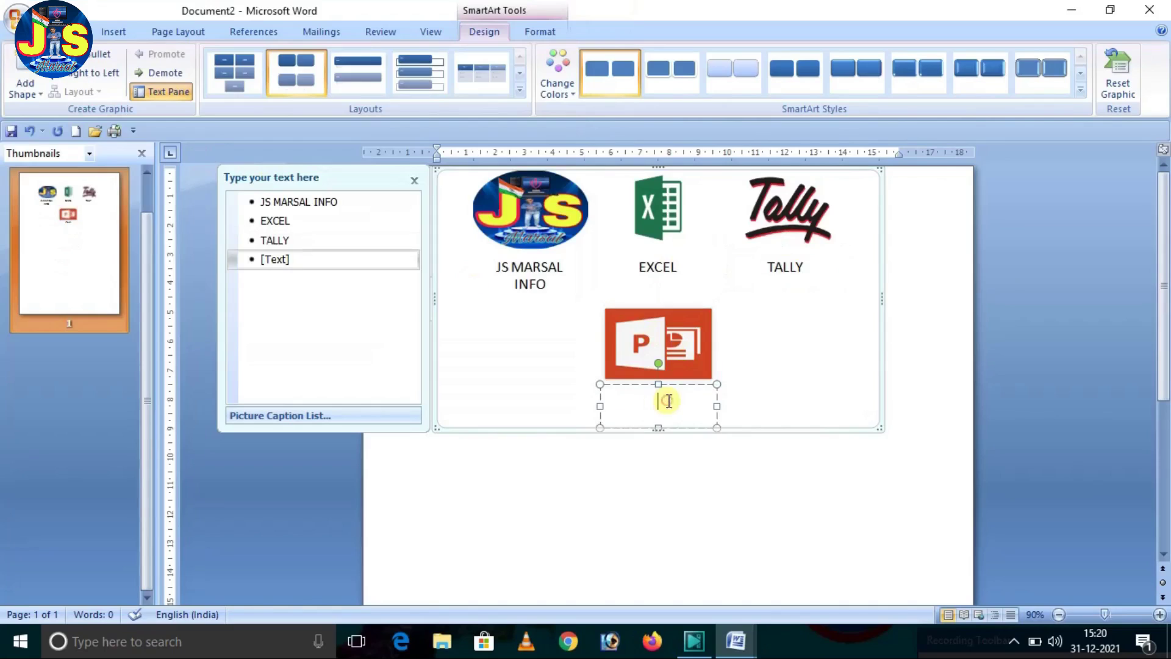
type("POWER")
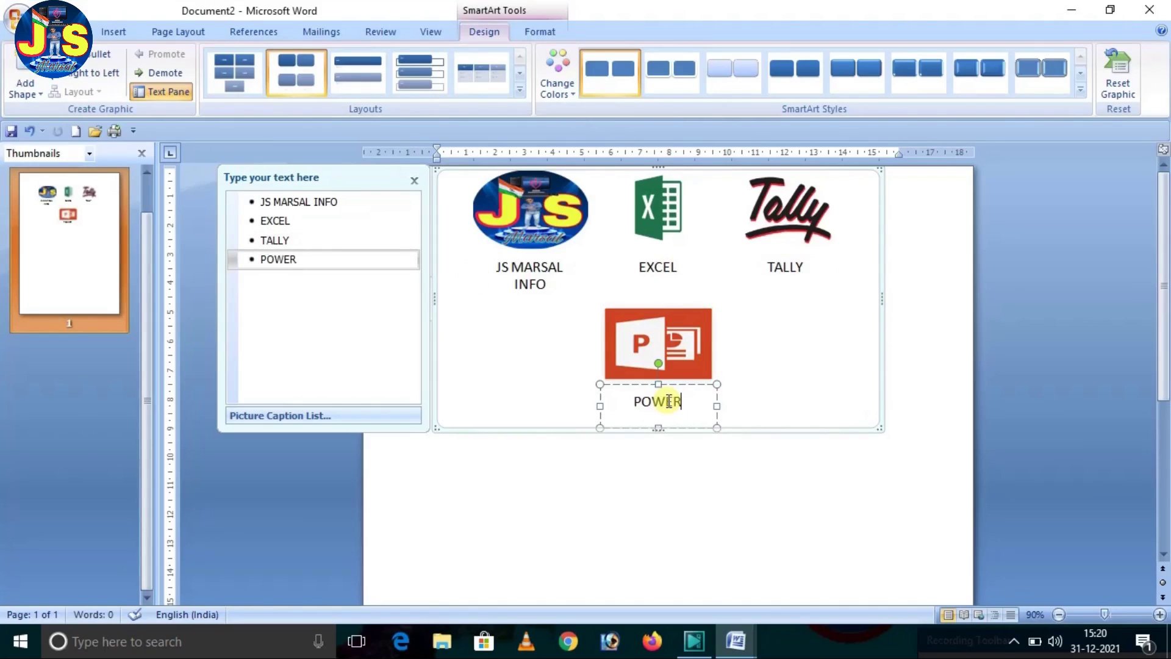
type("POINT")
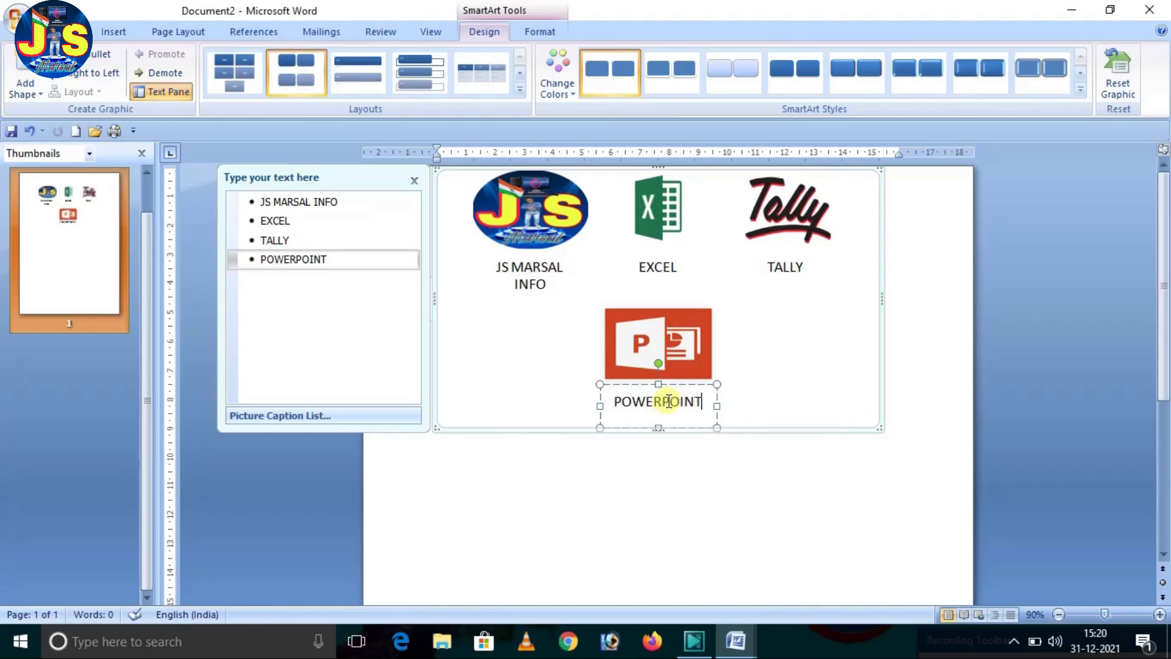
left_click(795, 411)
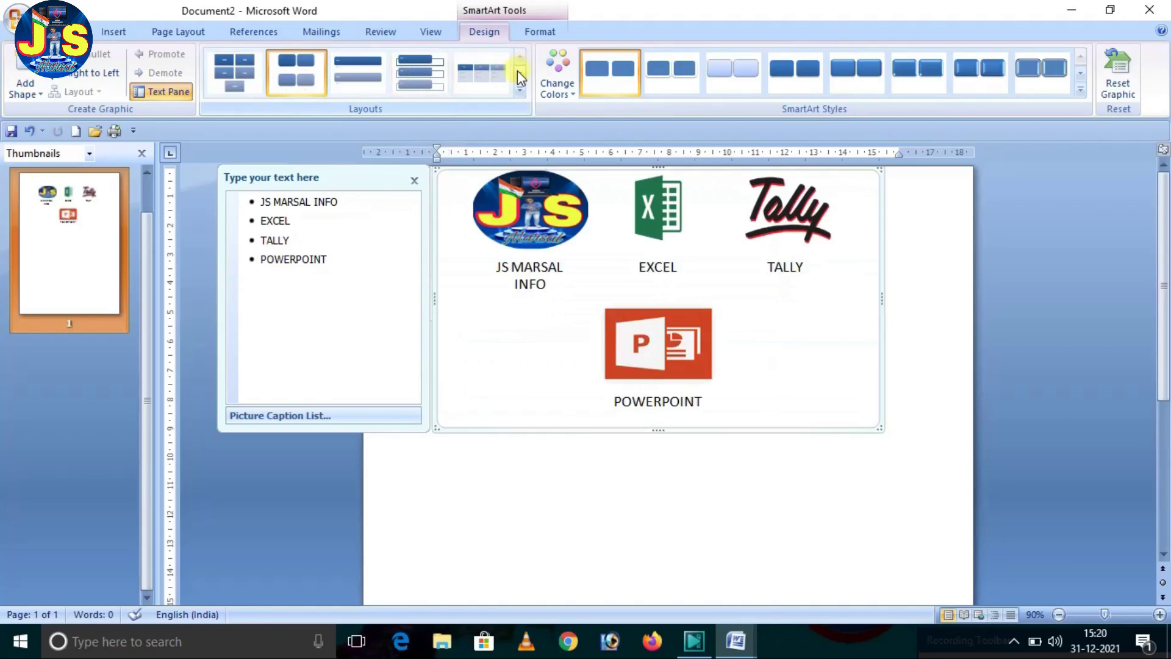
left_click(519, 72)
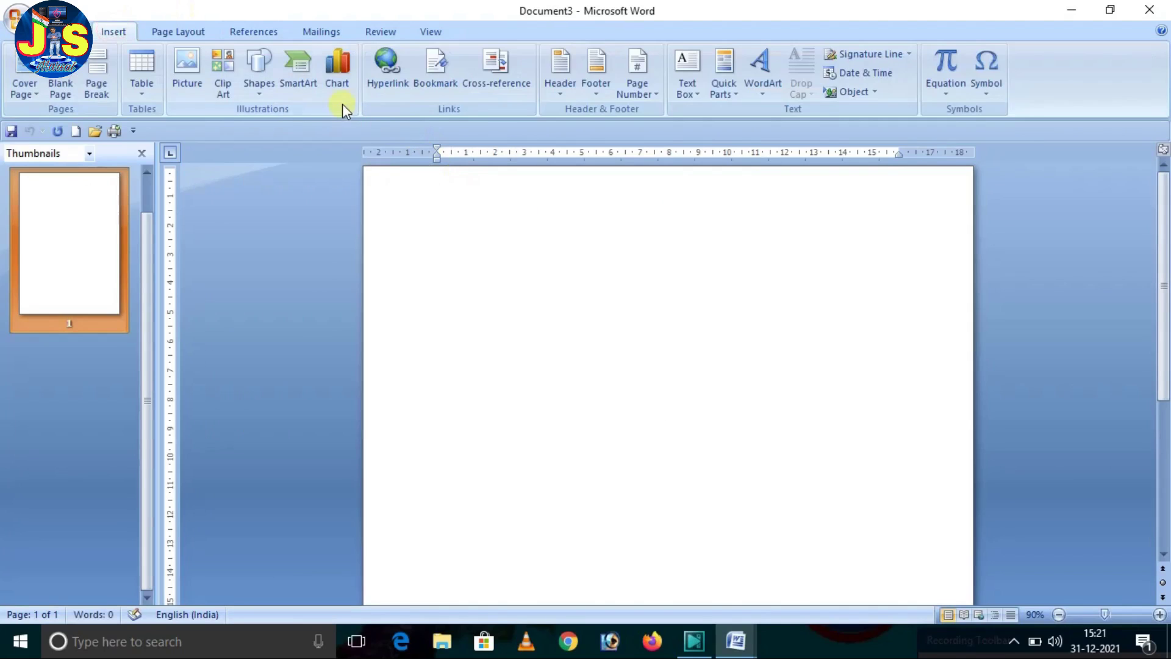
Open the Insert Chart dialog in blank Document3 to see the Column chart types
left_click(342, 74)
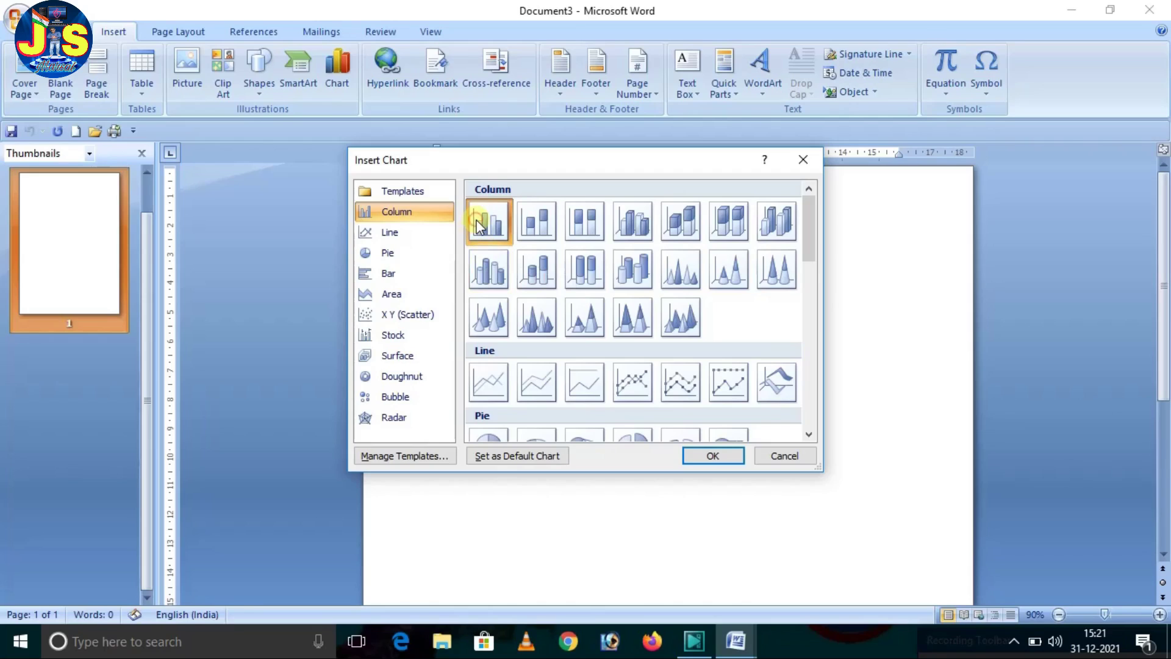
Insert a clustered column chart and rename its categories ENG, MATH, SCIENCE and HINDI
left_click(740, 456)
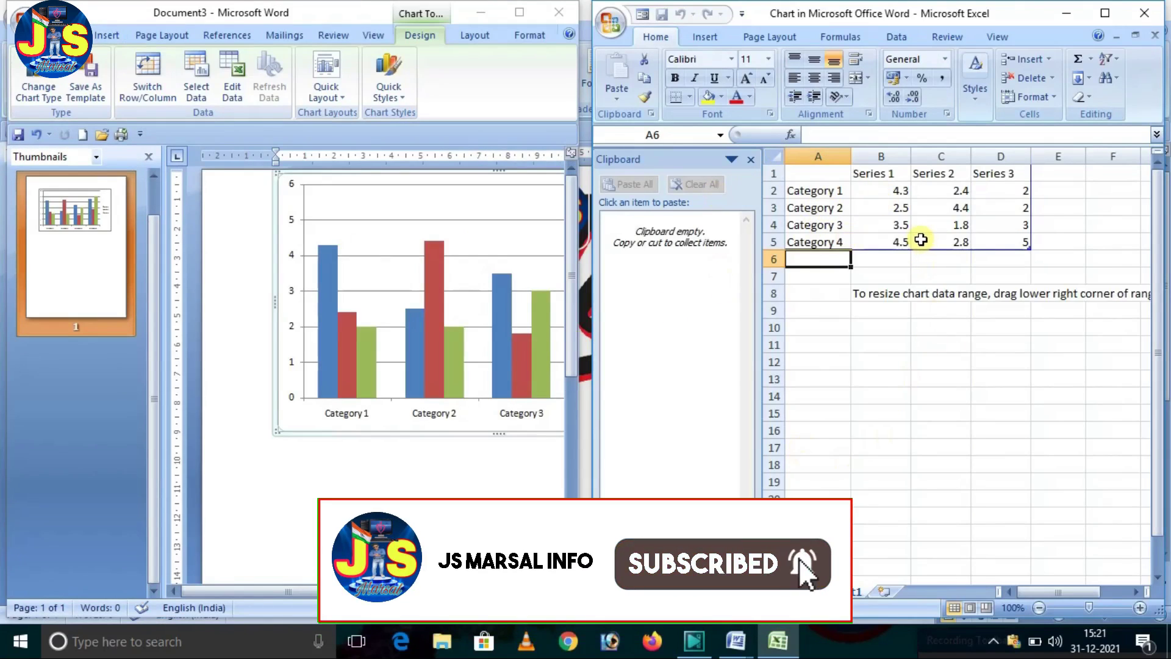
left_click(817, 192)
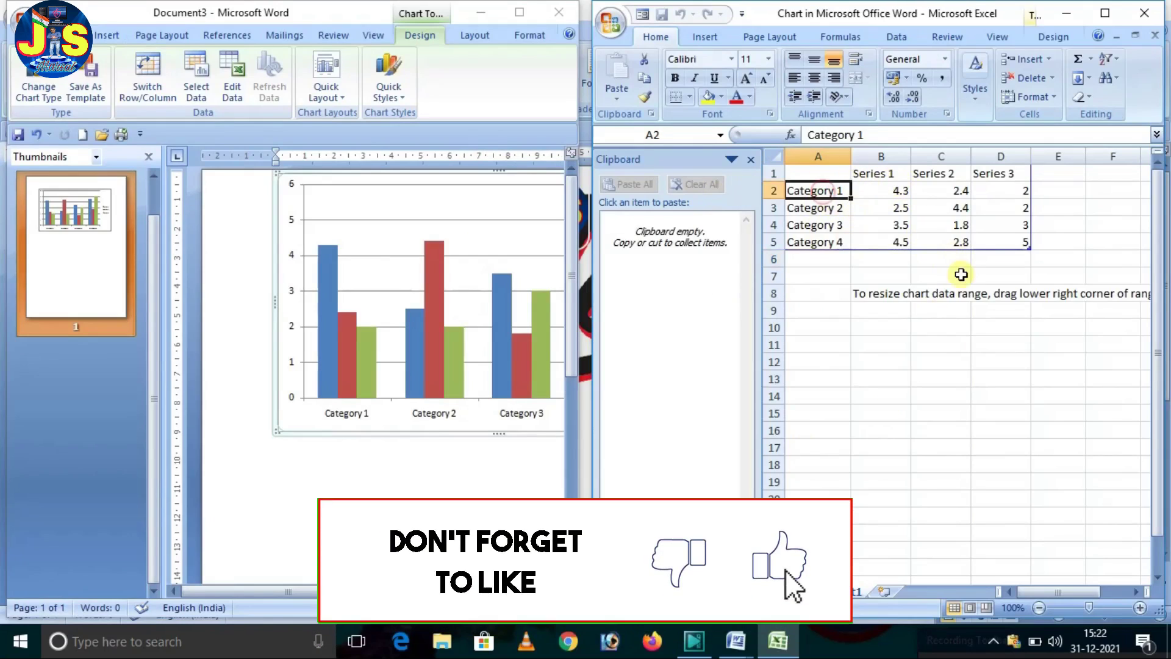
type("eNG")
key("Return")
type("MATH")
key("Return")
type("SCIENCE")
key("Return")
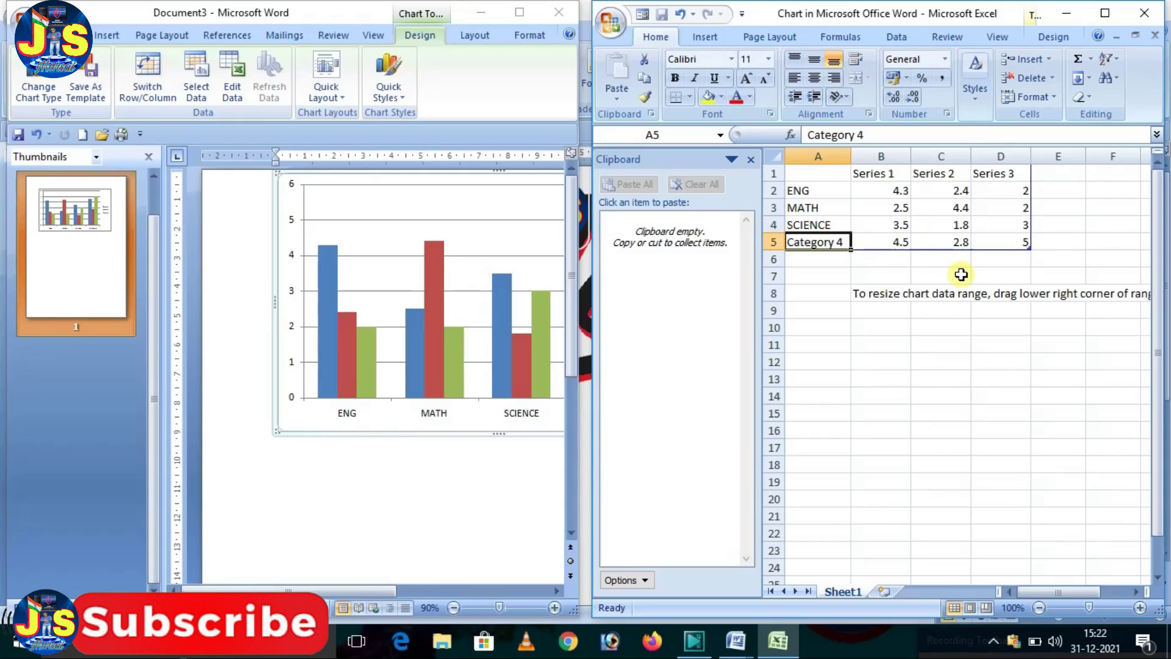
type("HINDI")
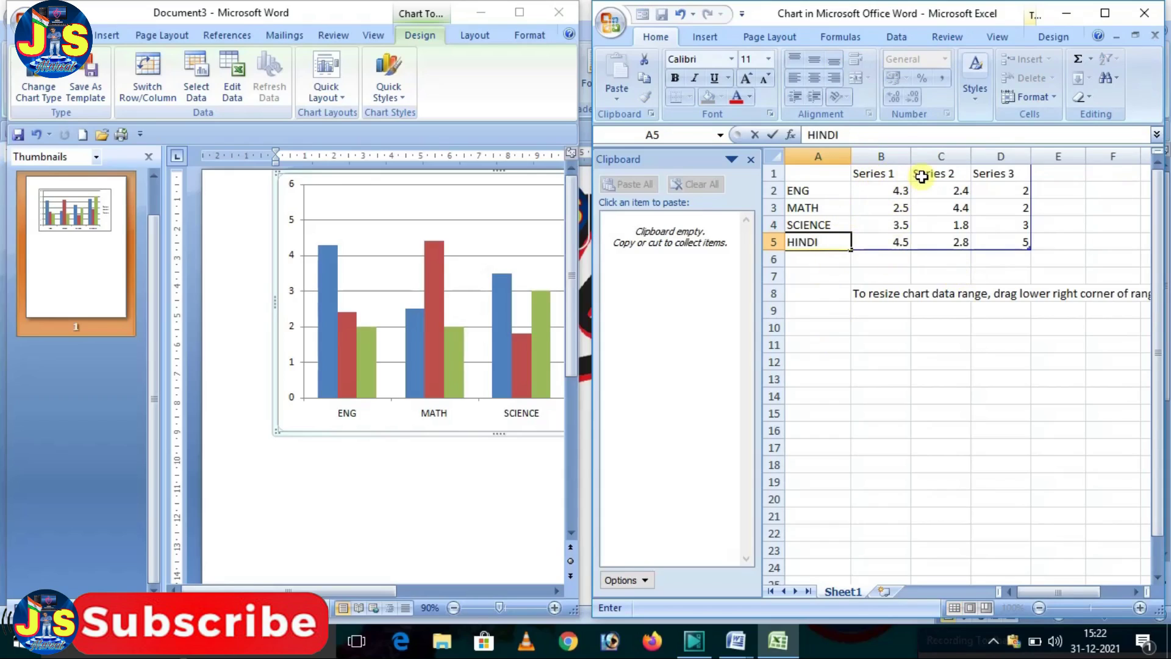
left_click(874, 176)
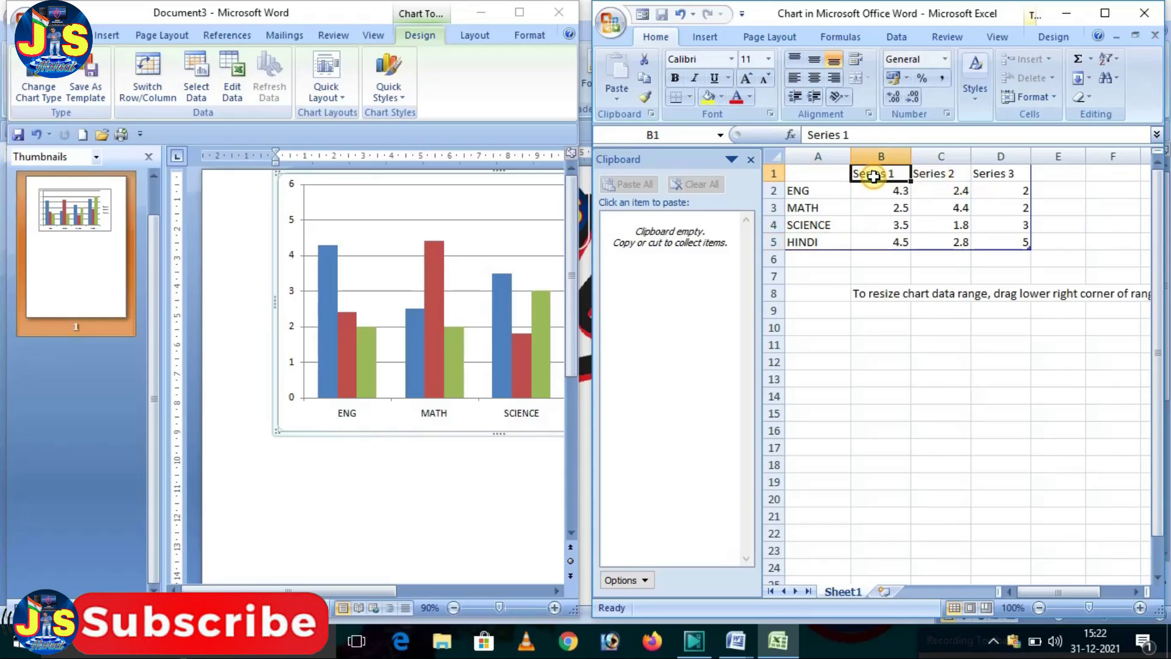
Rename the chart series headers to 1ST SEMI, 2ND SEMI and FINAL
type("1ST")
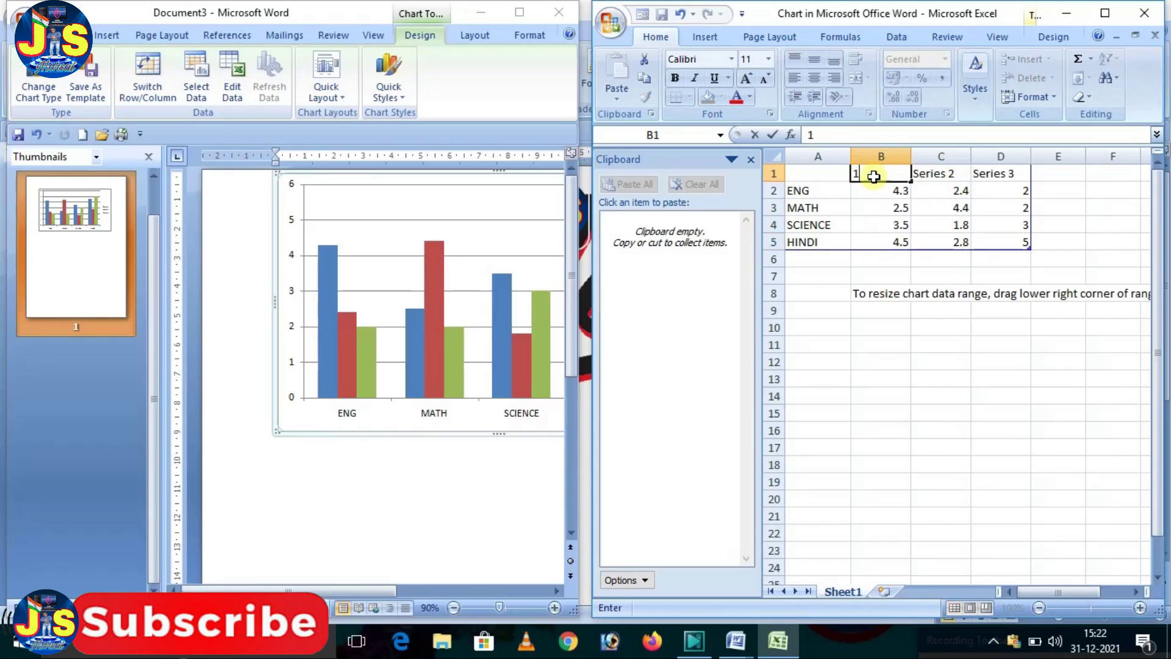
type(" SEMI")
key("Tab")
type("2ND SEMI")
key("Tab")
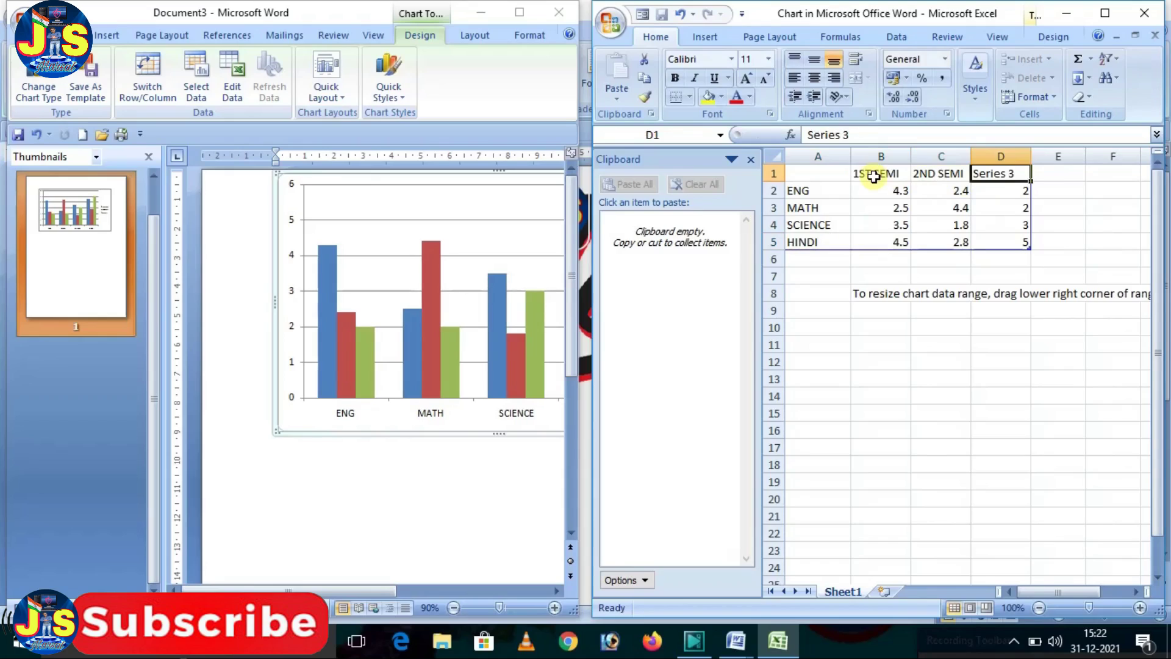
type("FINAL")
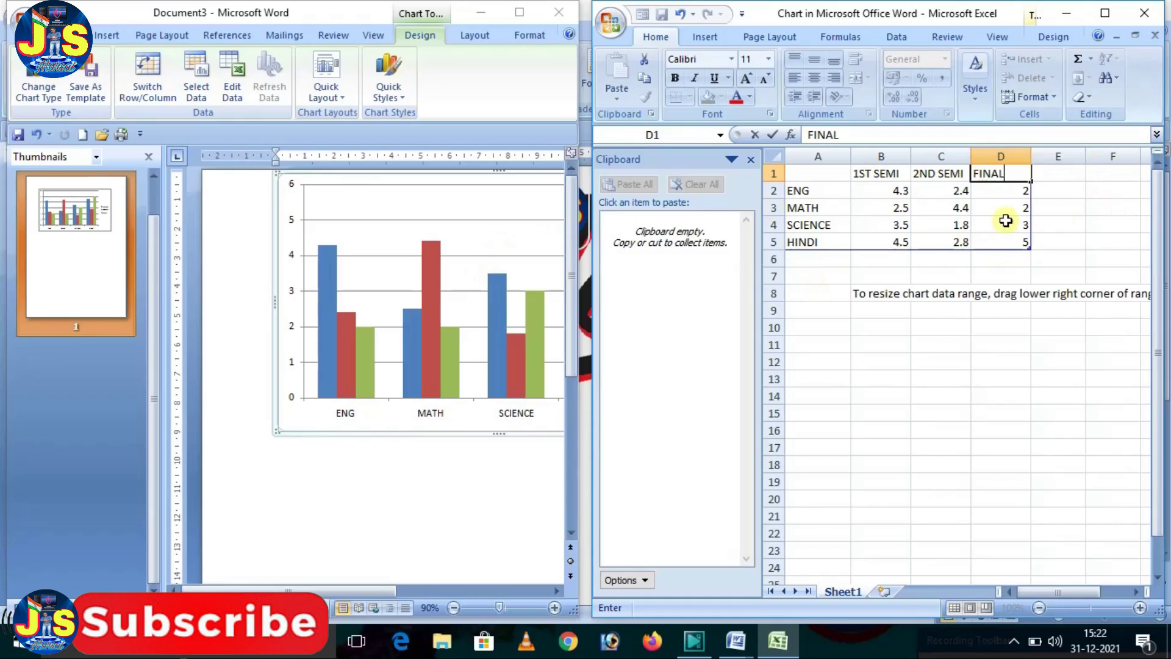
left_click(879, 195)
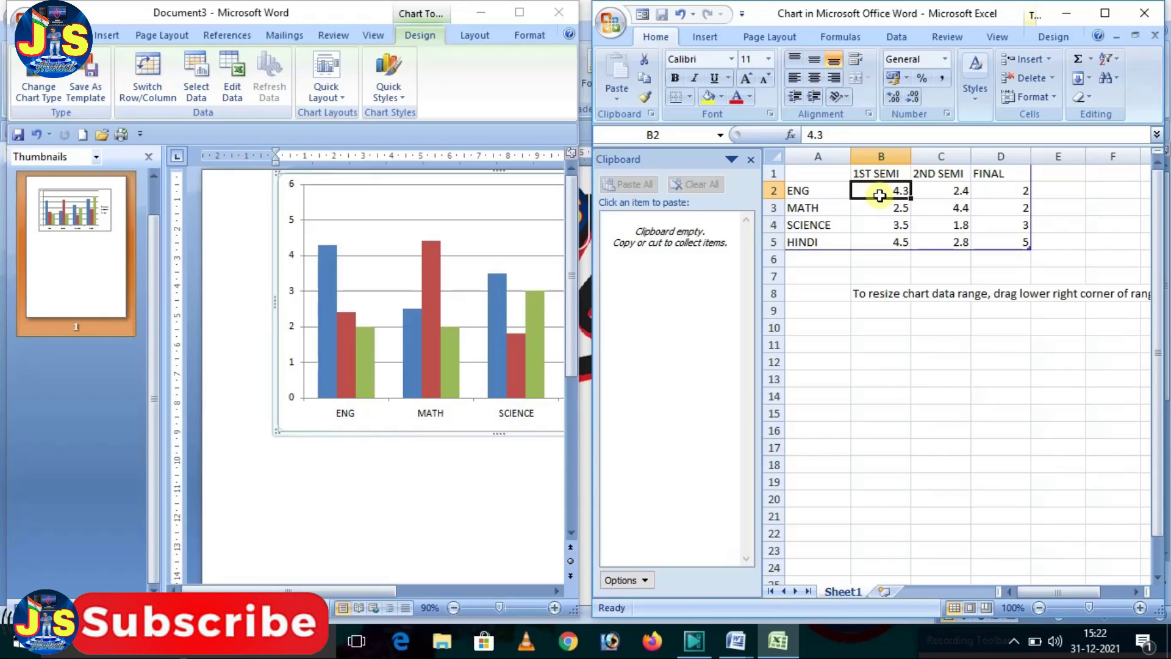
Enter the scores: ENG first semester 50, SCIENCE final 63, HINDI final 45
type("50")
key("Return")
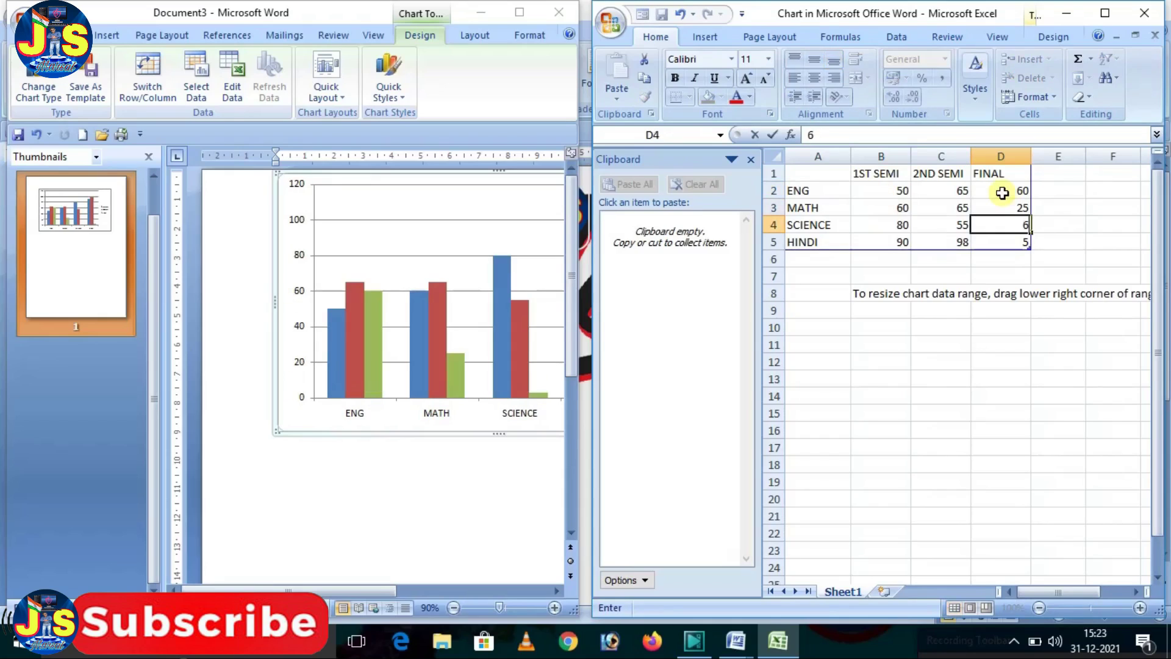
key("Return")
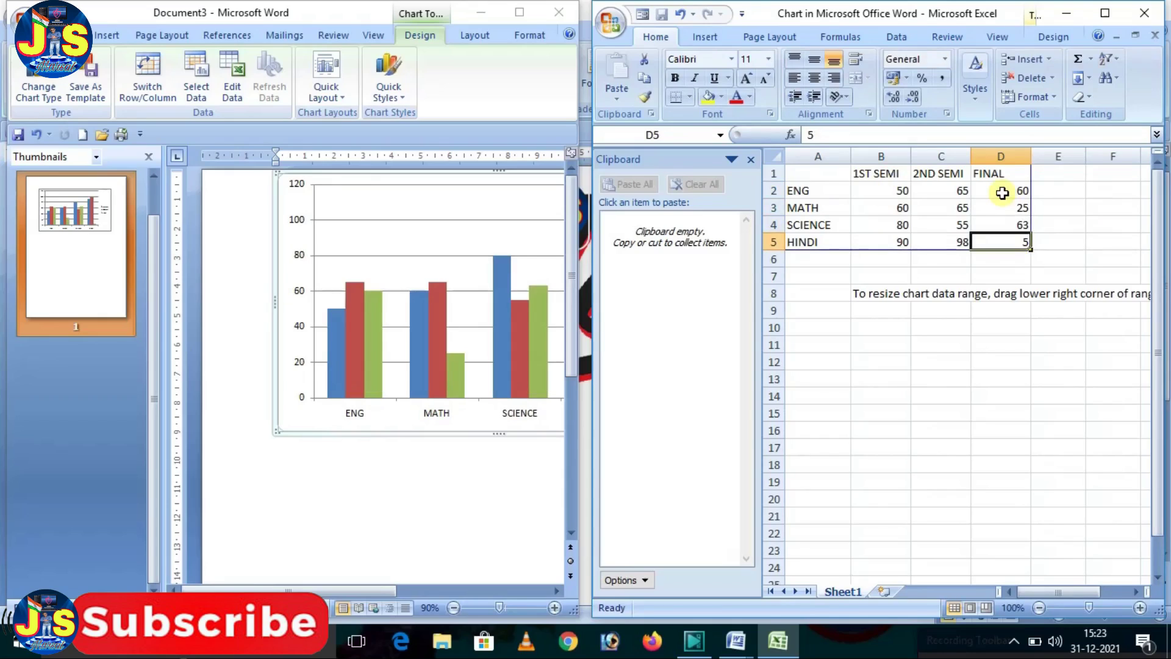
type("45")
key("Return")
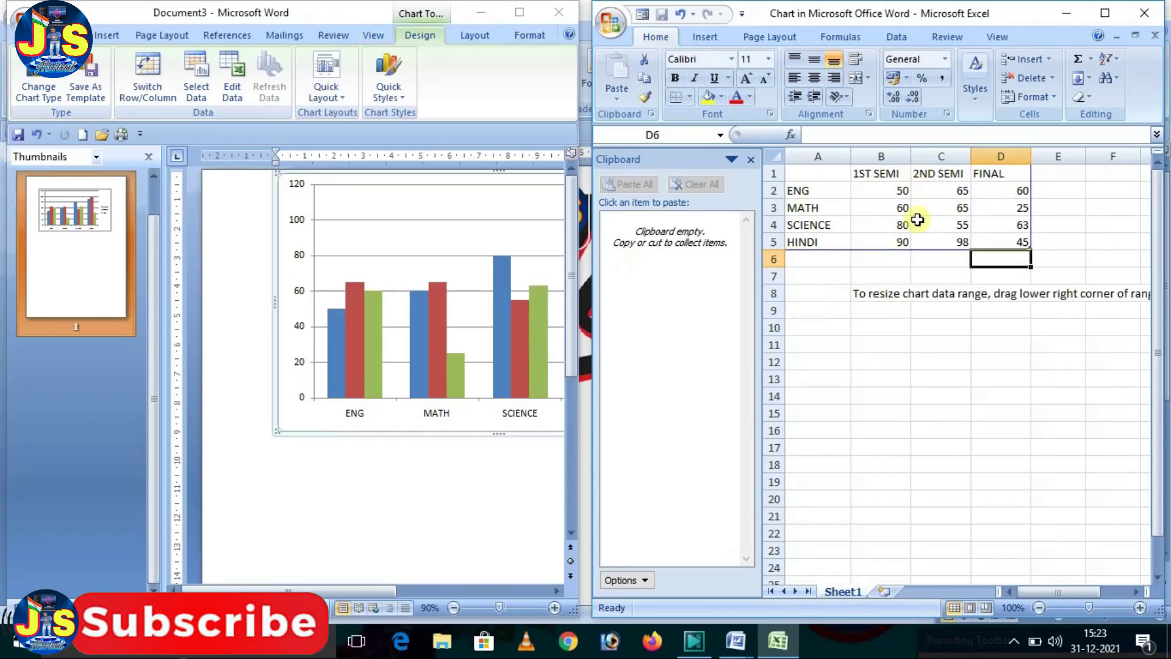
left_click(496, 214)
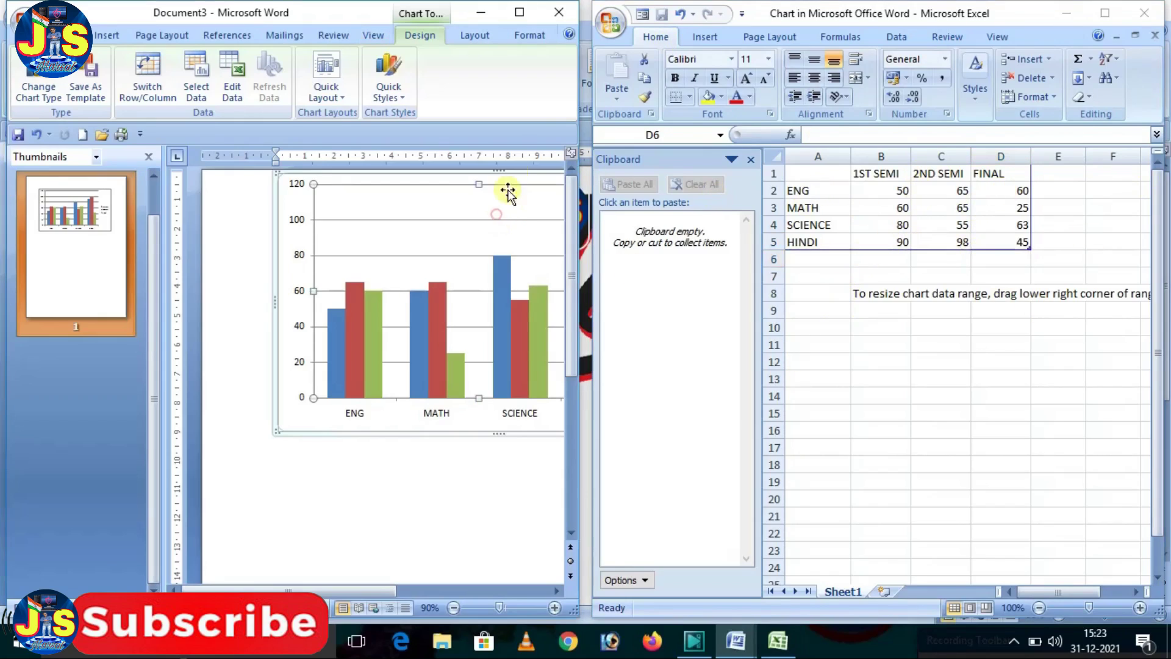
Maximize the Word window so the document fills the screen
left_click(520, 13)
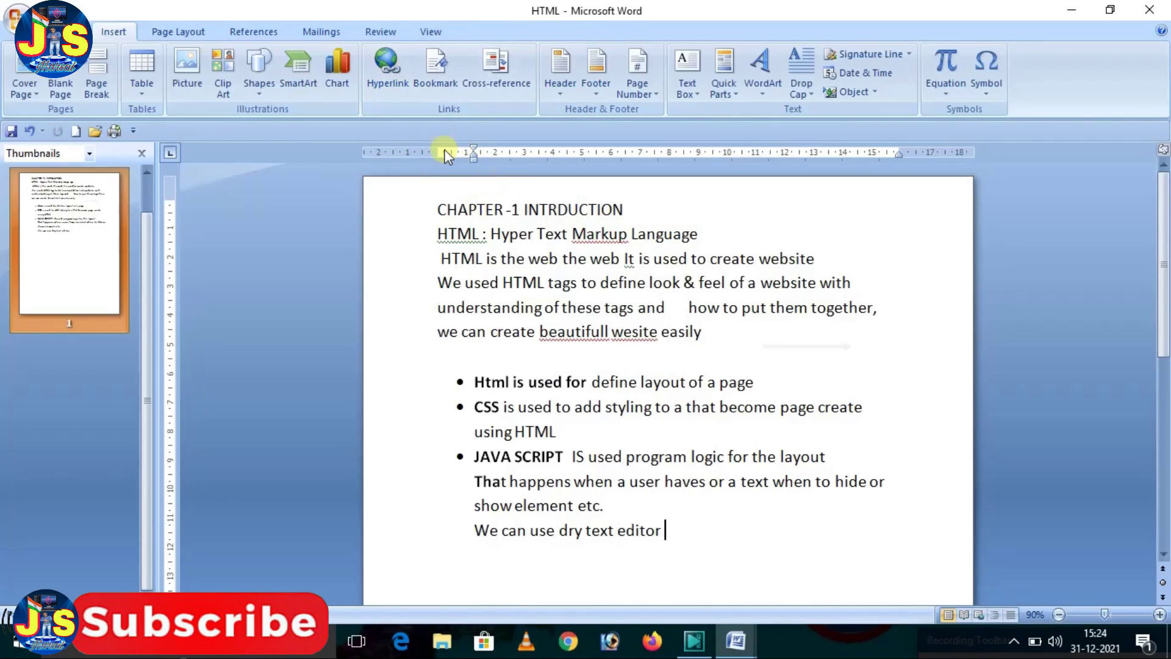
Insert a hyperlink to calender2022.docx right after 'dry text editor'
left_click(662, 542)
left_click(376, 74)
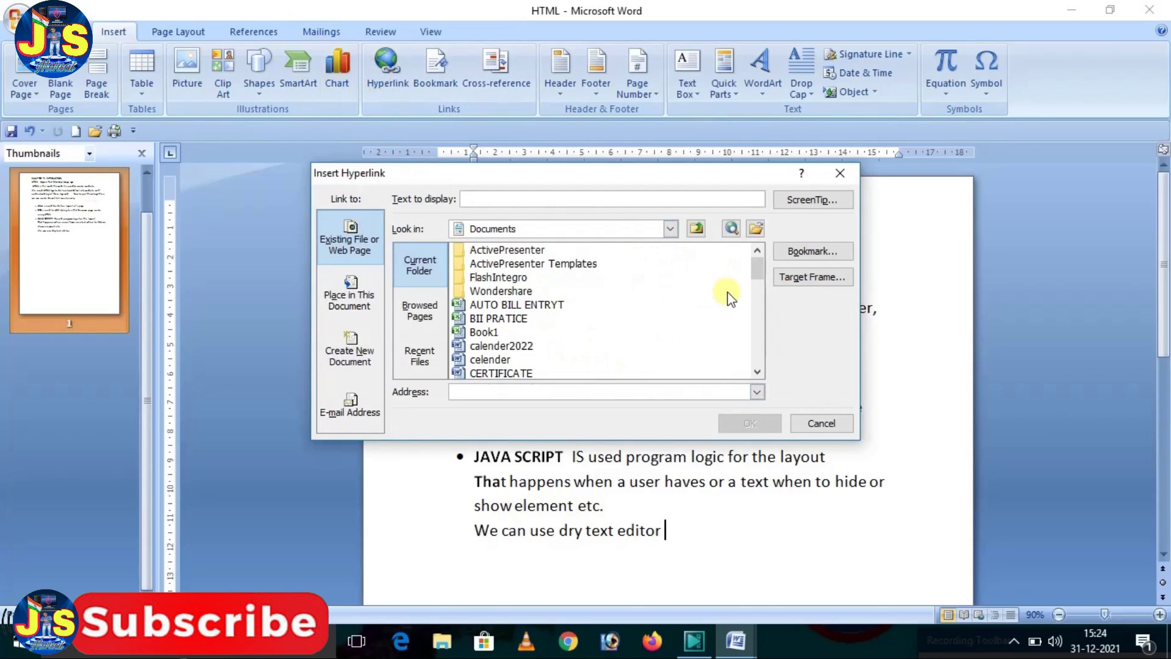
left_click_drag(760, 272, 760, 277)
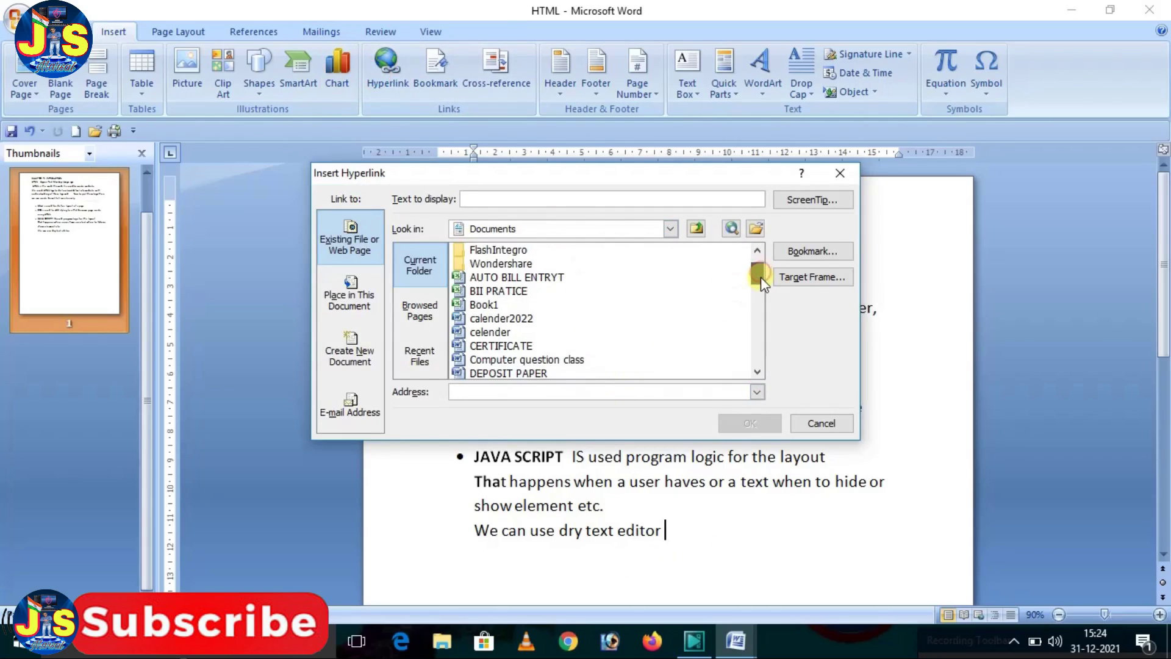
left_click(522, 318)
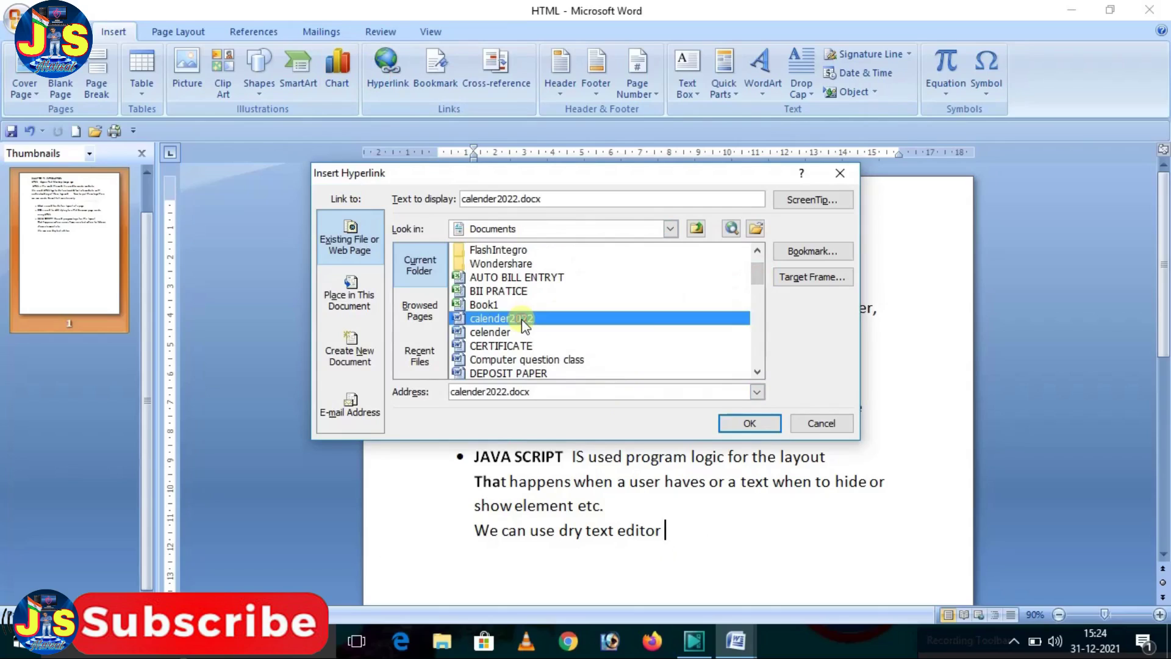
left_click(762, 426)
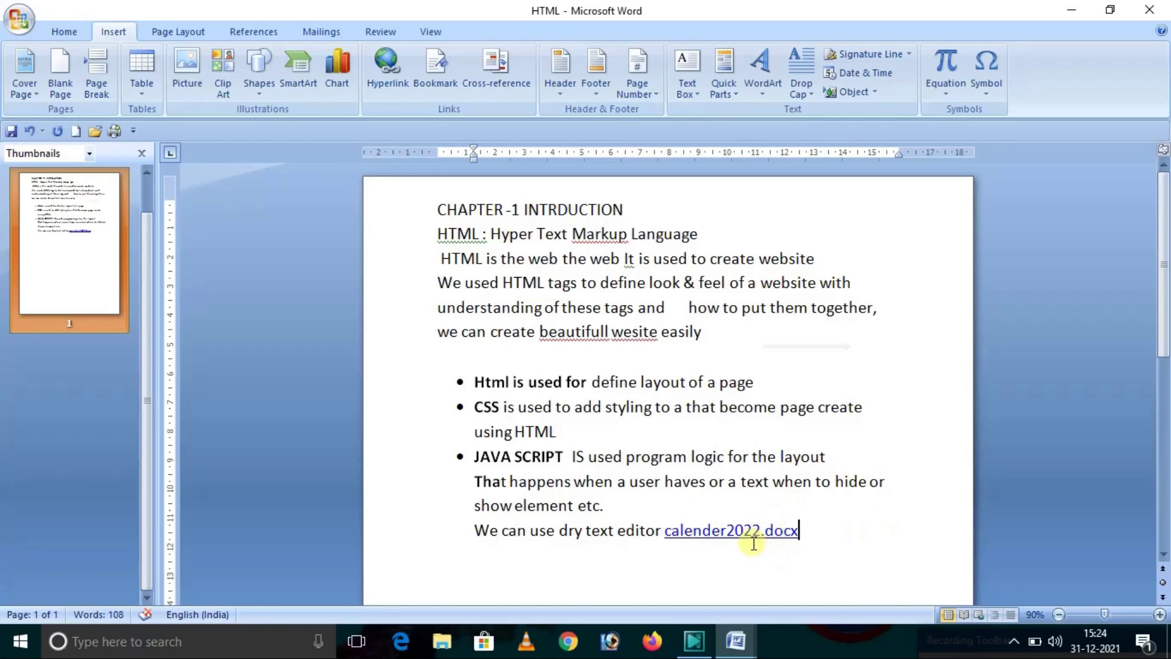
Follow the calender2022.docx link and enter the file's password to open the 2022 calendar
left_click(762, 530, "ctrl")
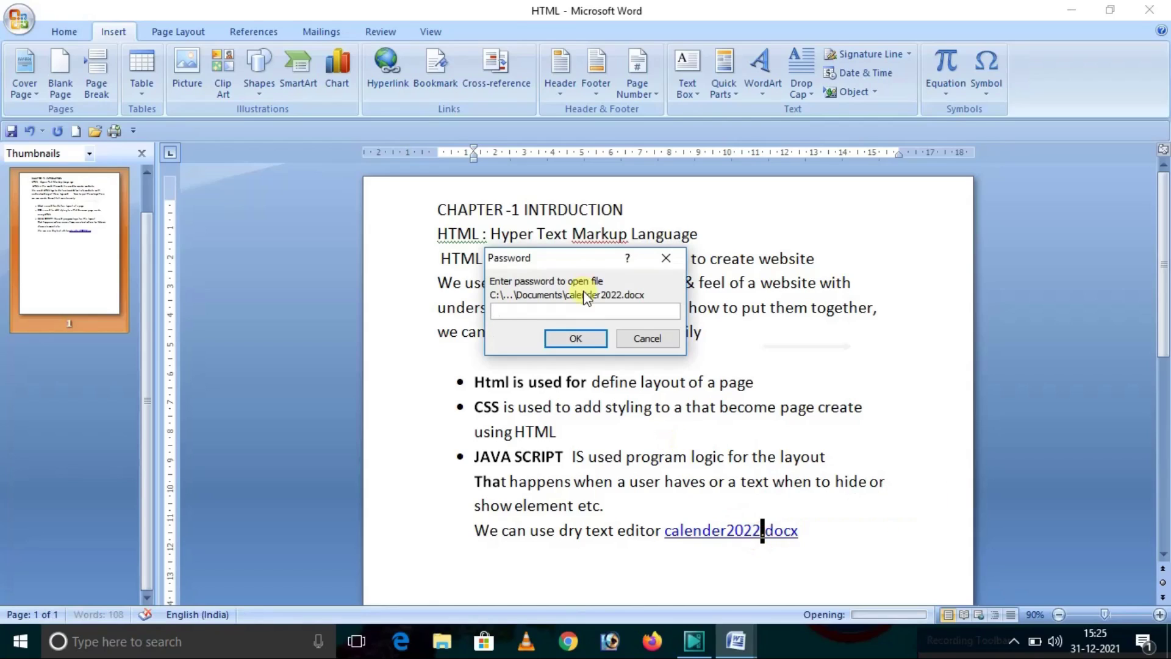
key("Return")
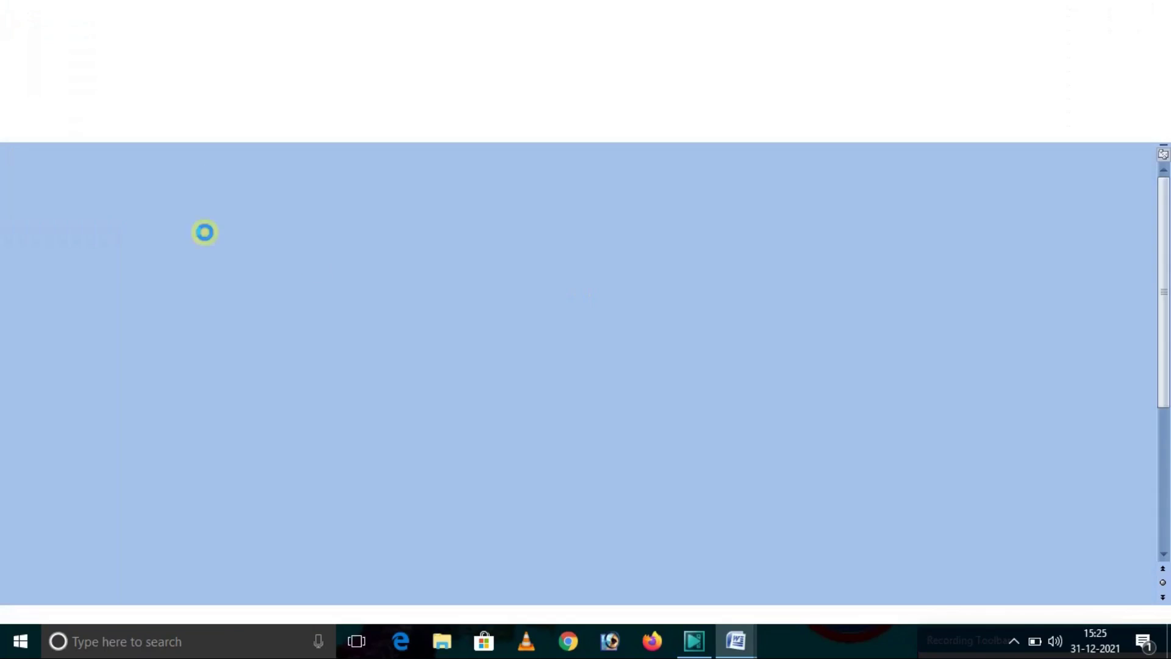
scroll(543, 356, "down", 5)
scroll(542, 366, "up", 5)
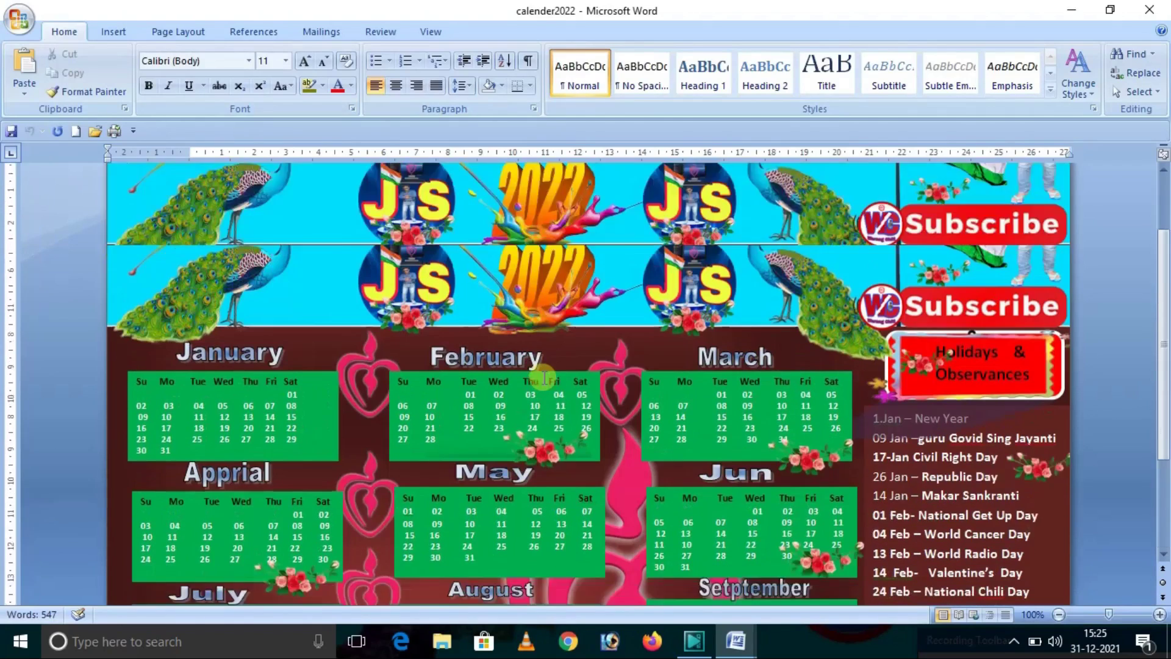